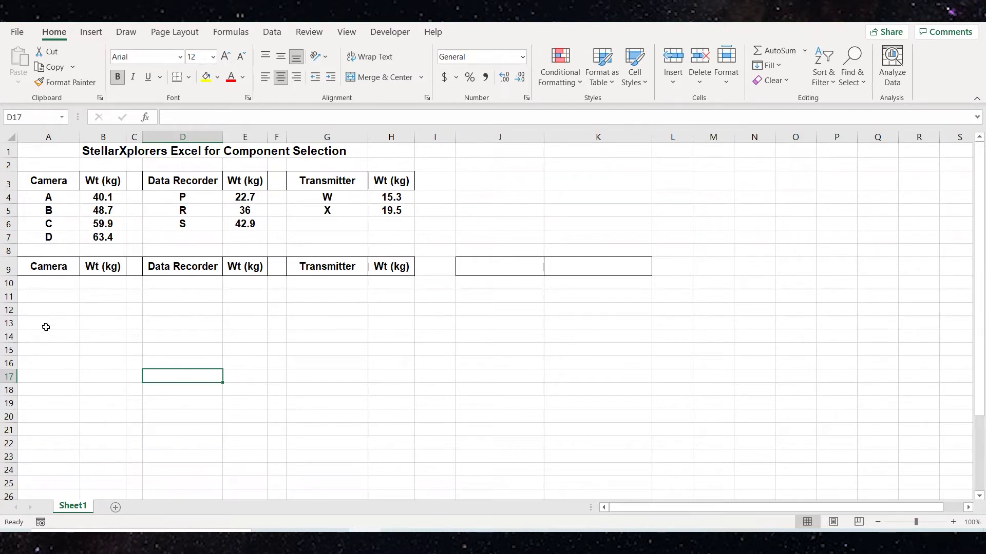
- Inspect the empty Data Recorder and Transmitter columns of the lower table
{"action": "scroll", "coordinate": [47, 369], "scroll_direction": "down", "scroll_amount": 1}
{"action": "scroll", "coordinate": [47, 369], "scroll_direction": "down", "scroll_amount": 1}
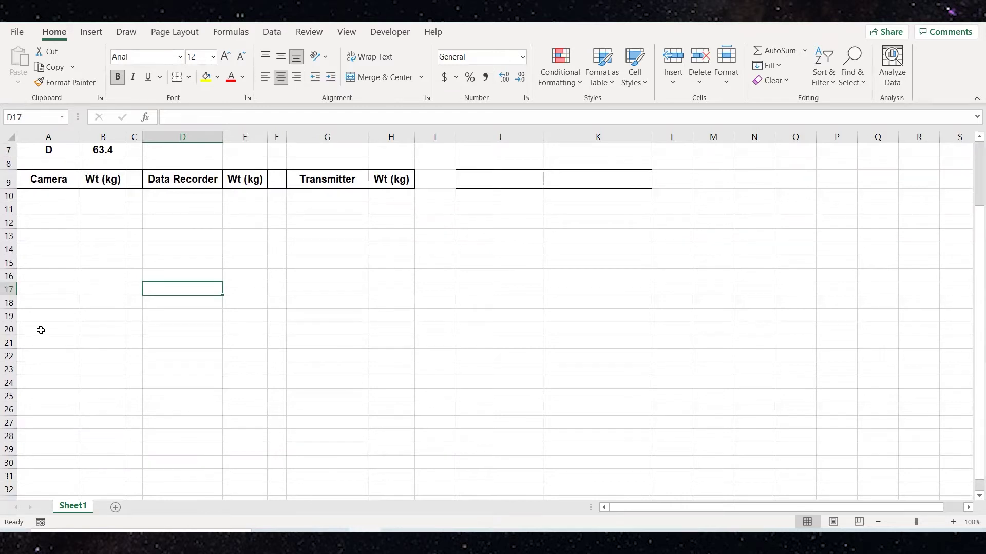
{"action": "left_click_drag", "start_coordinate": [39, 330], "coordinate": [41, 259]}
{"action": "left_click_drag", "start_coordinate": [180, 195], "coordinate": [180, 316]}
{"action": "left_click_drag", "start_coordinate": [324, 200], "coordinate": [326, 316]}
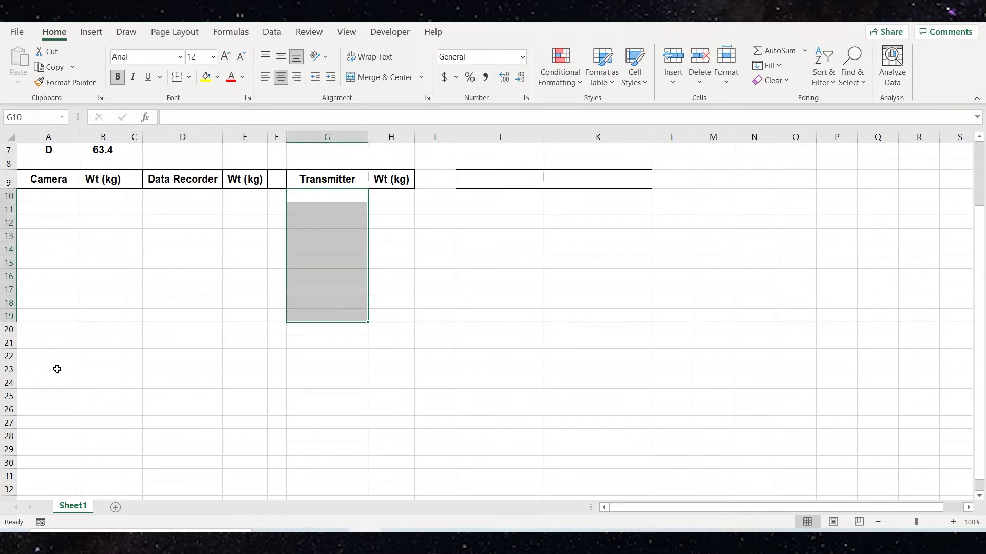
{"action": "left_click", "coordinate": [451, 219]}
{"action": "scroll", "coordinate": [96, 320], "scroll_direction": "up", "scroll_amount": 2}
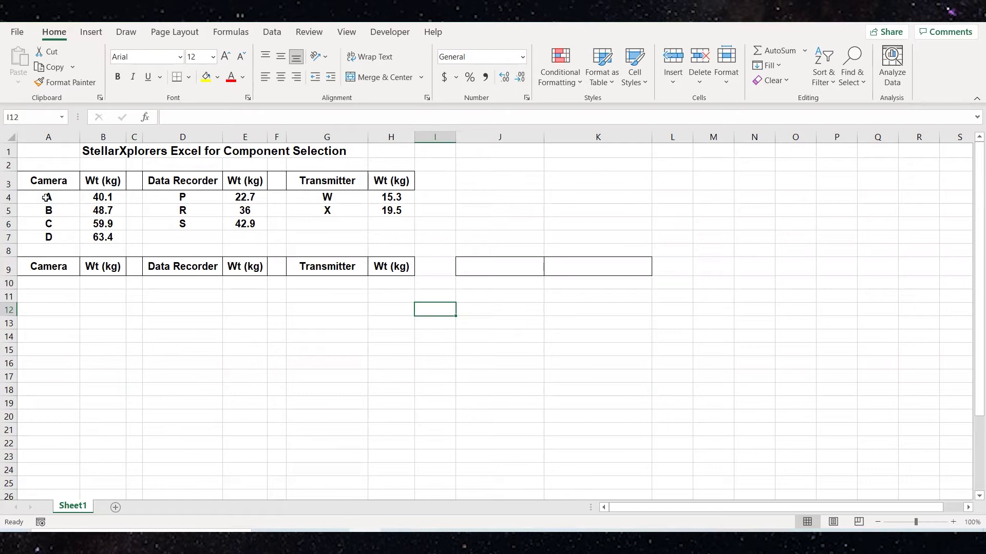
- Copy camera A and its 40.1 weight into row 10 of the lower table
{"action": "left_click_drag", "start_coordinate": [46, 197], "coordinate": [124, 200]}
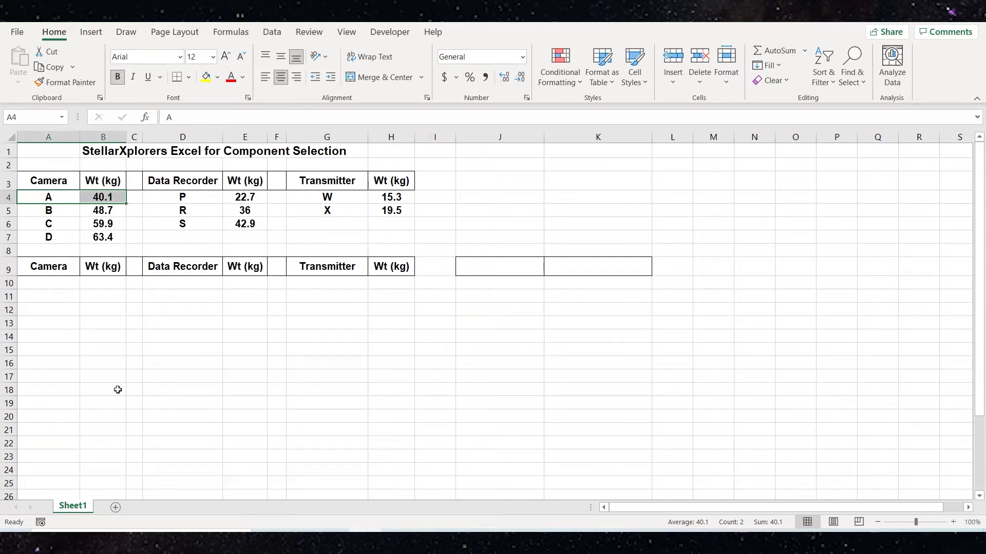
{"action": "key", "text": "ctrl+c"}
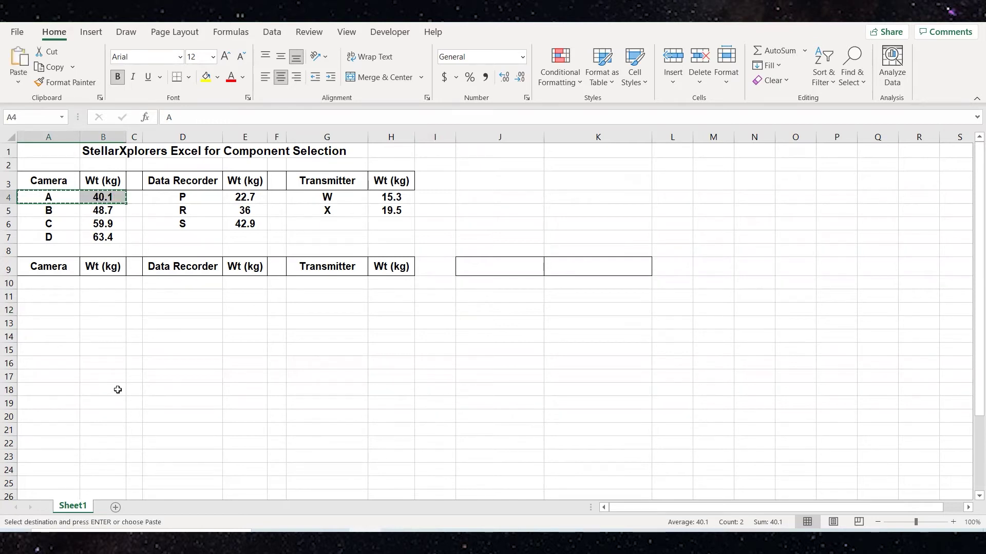
{"action": "left_click", "coordinate": [49, 282]}
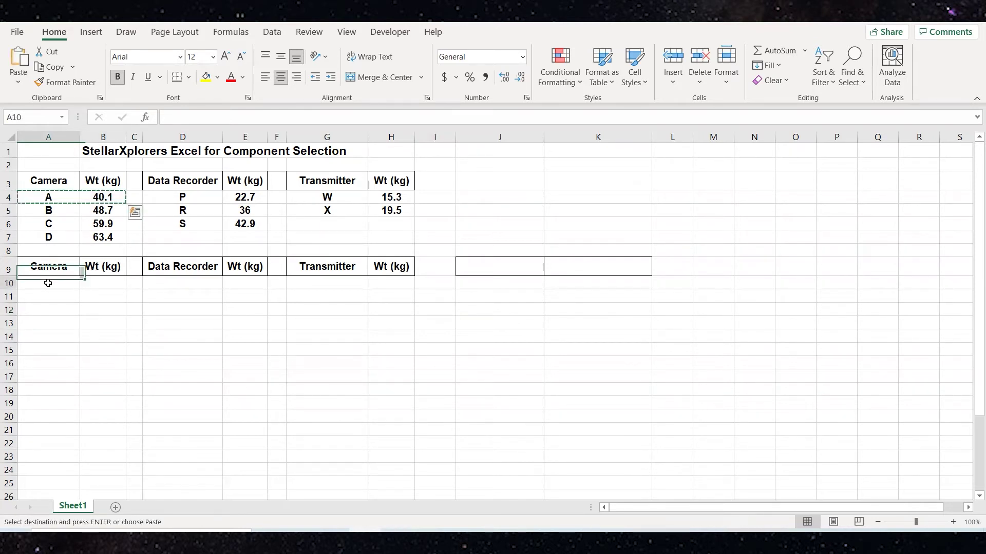
{"action": "key", "text": "ctrl+v"}
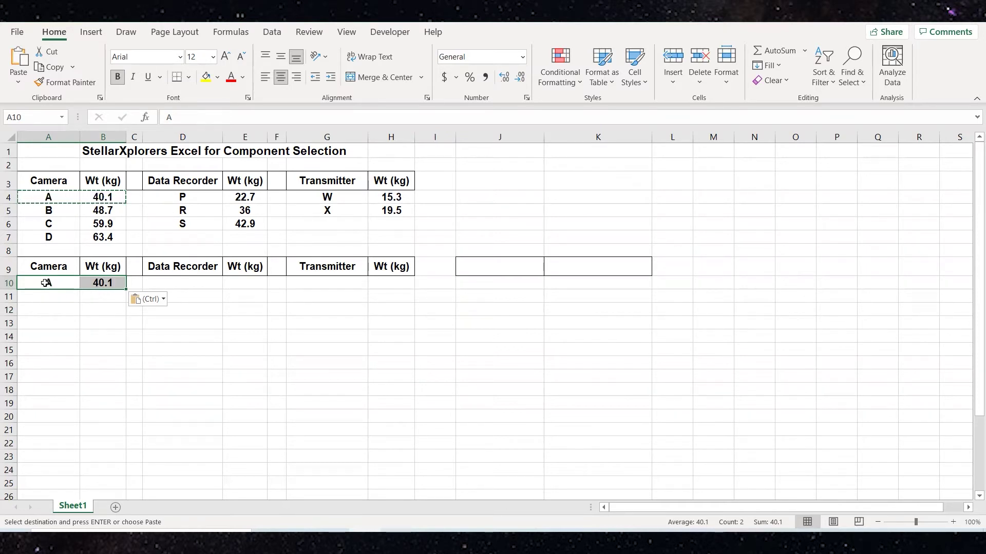
- Copy row 10's camera A entry down into rows 11 to 15
{"action": "left_click_drag", "start_coordinate": [46, 283], "coordinate": [97, 282]}
{"action": "key", "text": "ctrl+c"}
{"action": "left_click_drag", "start_coordinate": [45, 298], "coordinate": [93, 352]}
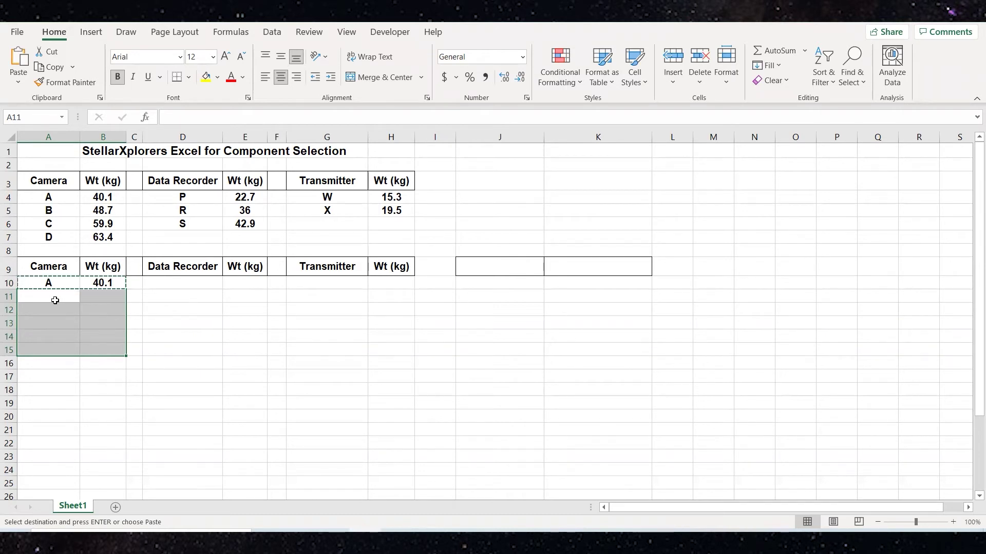
{"action": "left_click_drag", "start_coordinate": [55, 300], "coordinate": [93, 352]}
{"action": "key", "text": "Return"}
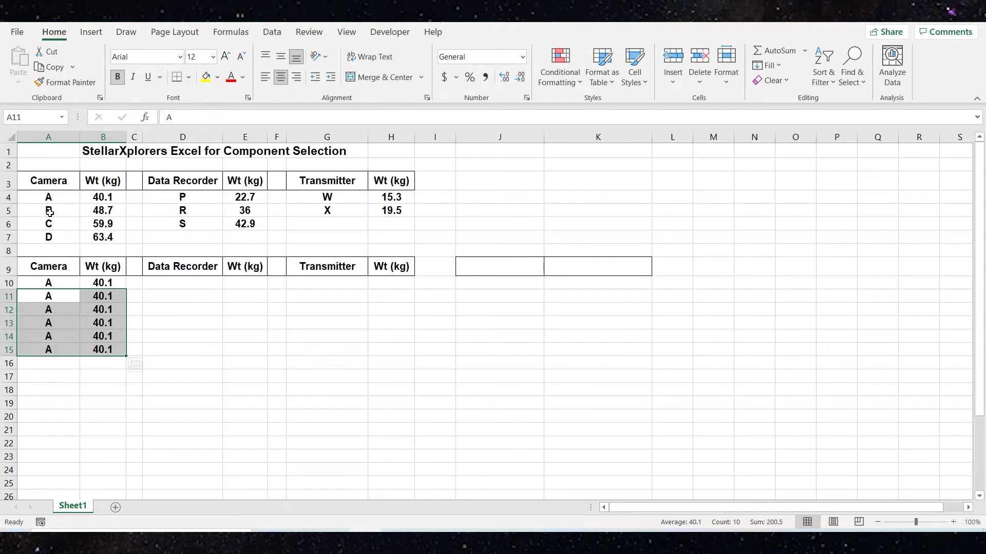
- Fill rows 16 to 21 with camera B and its 48.7 weight
{"action": "left_click_drag", "start_coordinate": [50, 211], "coordinate": [102, 211]}
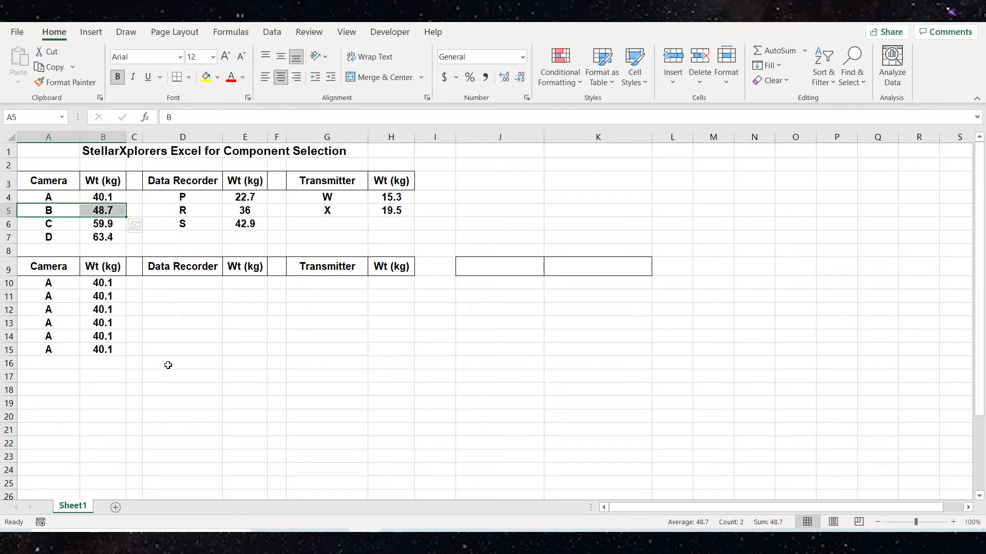
{"action": "key", "text": "ctrl+c"}
{"action": "key", "text": "ctrl+q"}
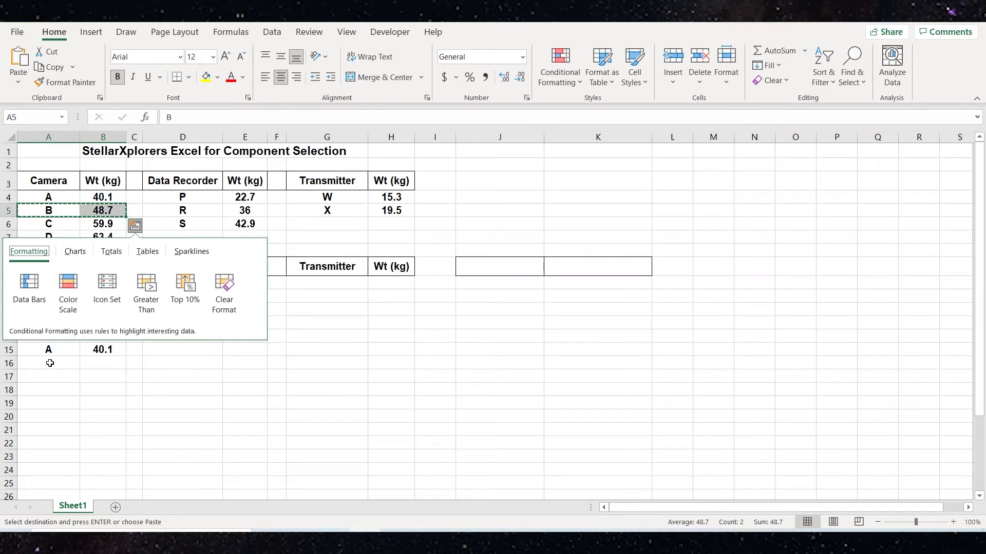
{"action": "left_click", "coordinate": [49, 363]}
{"action": "left_click_drag", "start_coordinate": [116, 372], "coordinate": [108, 430]}
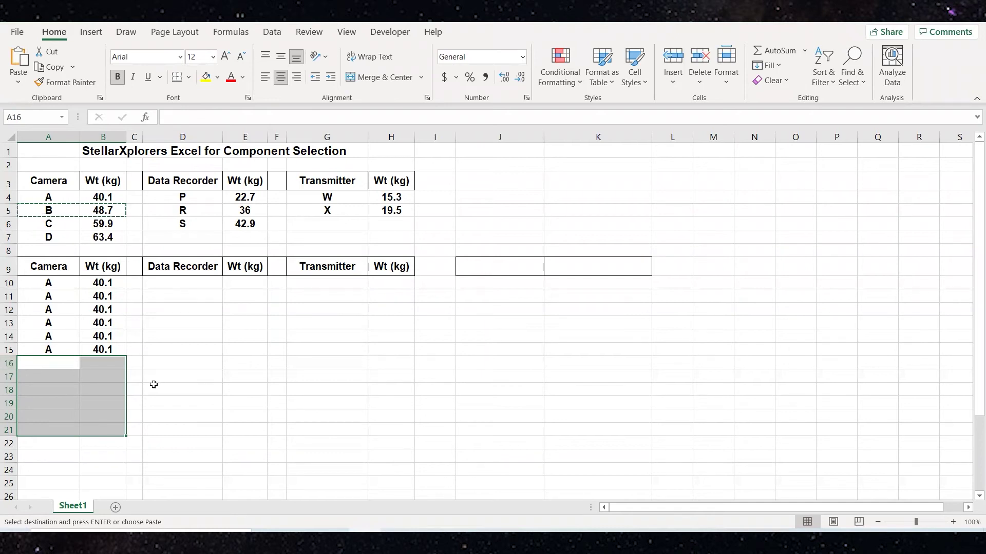
{"action": "key", "text": "Return"}
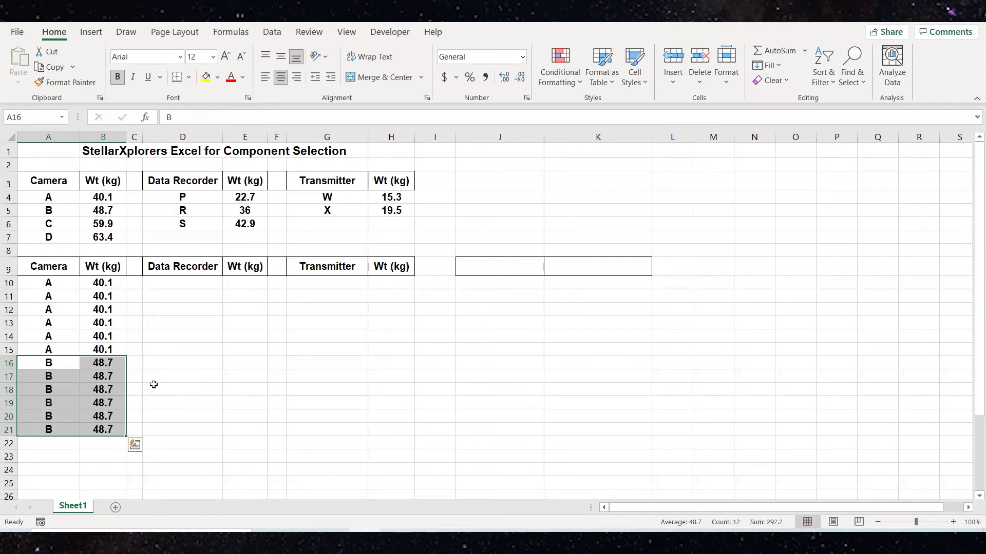
- Fill rows 22 to 27 with camera C and its 59.9 weight
{"action": "left_click", "coordinate": [79, 224]}
{"action": "left_click_drag", "start_coordinate": [82, 224], "coordinate": [102, 224]}
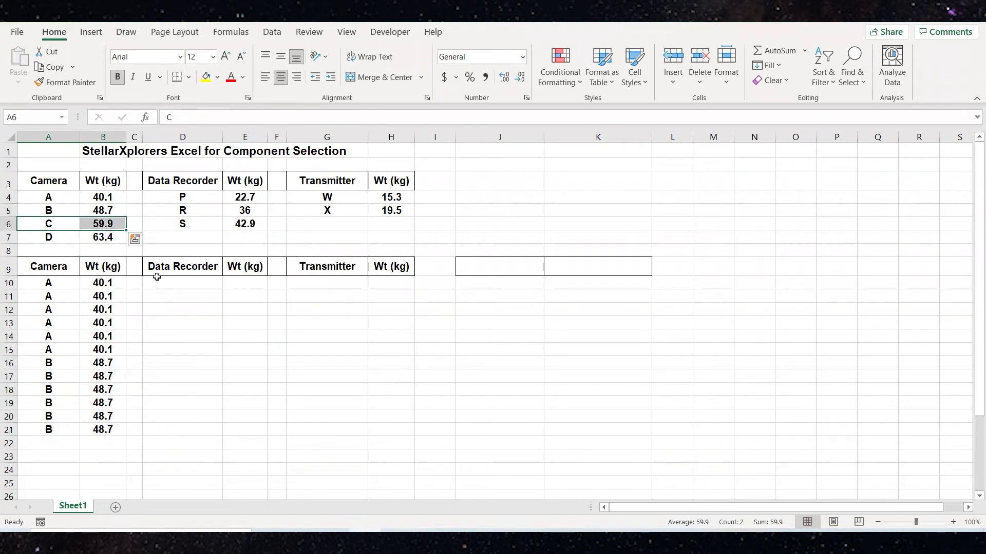
{"action": "key", "text": "ctrl+c"}
{"action": "scroll", "coordinate": [202, 366], "scroll_direction": "down", "scroll_amount": 3}
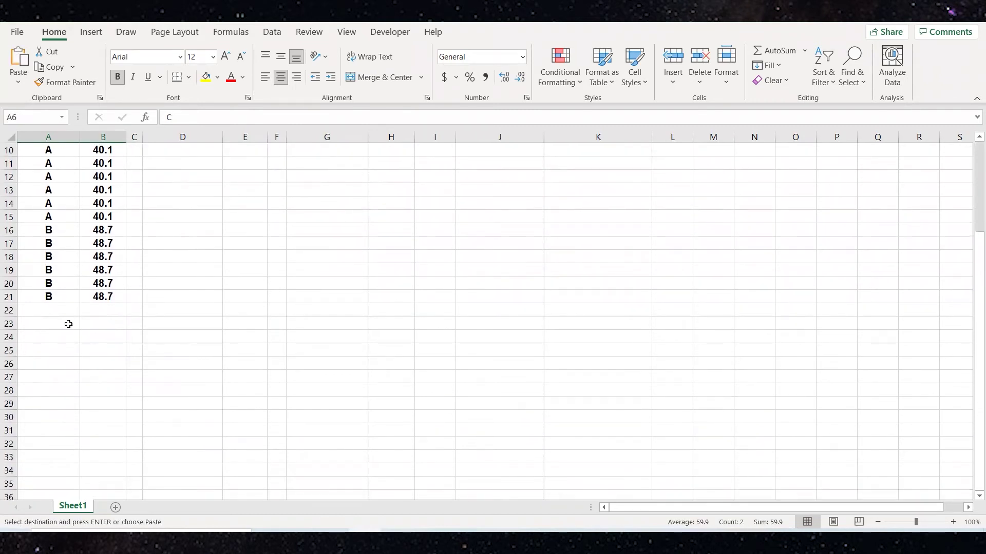
{"action": "left_click_drag", "start_coordinate": [43, 311], "coordinate": [102, 376]}
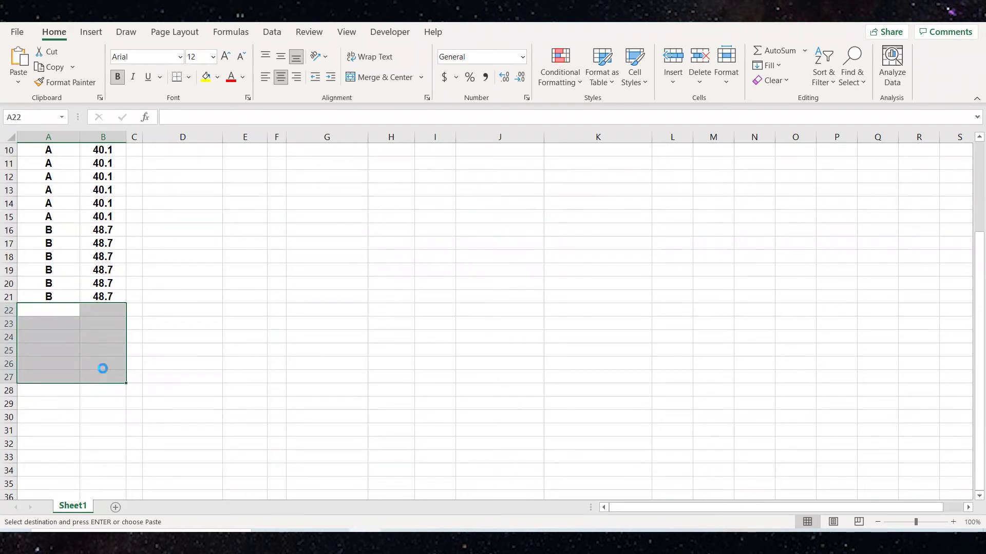
{"action": "key", "text": "Return"}
- Fill rows 28 to 33 with camera D and its weight
{"action": "scroll", "coordinate": [260, 332], "scroll_direction": "up", "scroll_amount": 3}
{"action": "left_click_drag", "start_coordinate": [44, 237], "coordinate": [111, 238]}
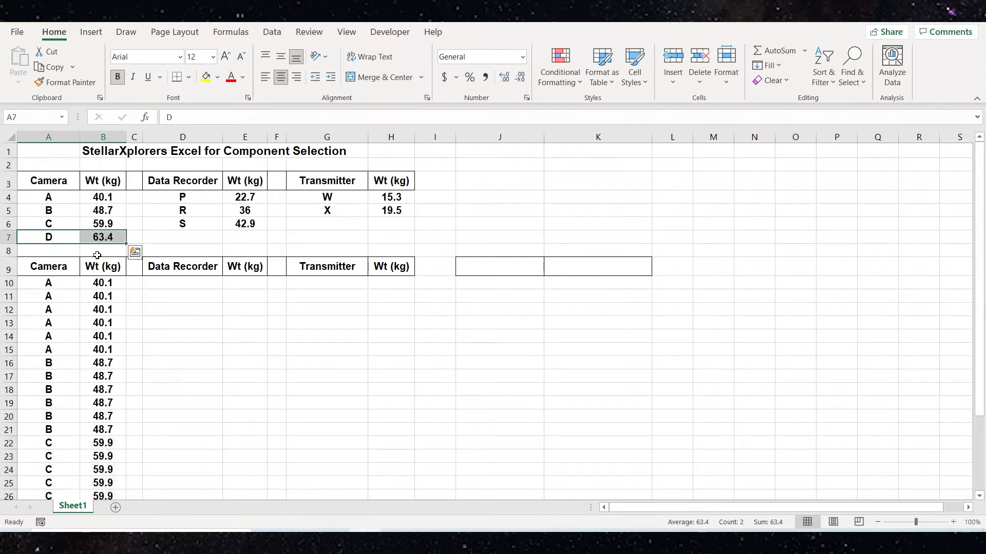
{"action": "key", "text": "ctrl+c"}
{"action": "scroll", "coordinate": [62, 352], "scroll_direction": "down", "scroll_amount": 5}
{"action": "left_click_drag", "start_coordinate": [54, 310], "coordinate": [97, 390]}
{"action": "left_click", "coordinate": [97, 389]}
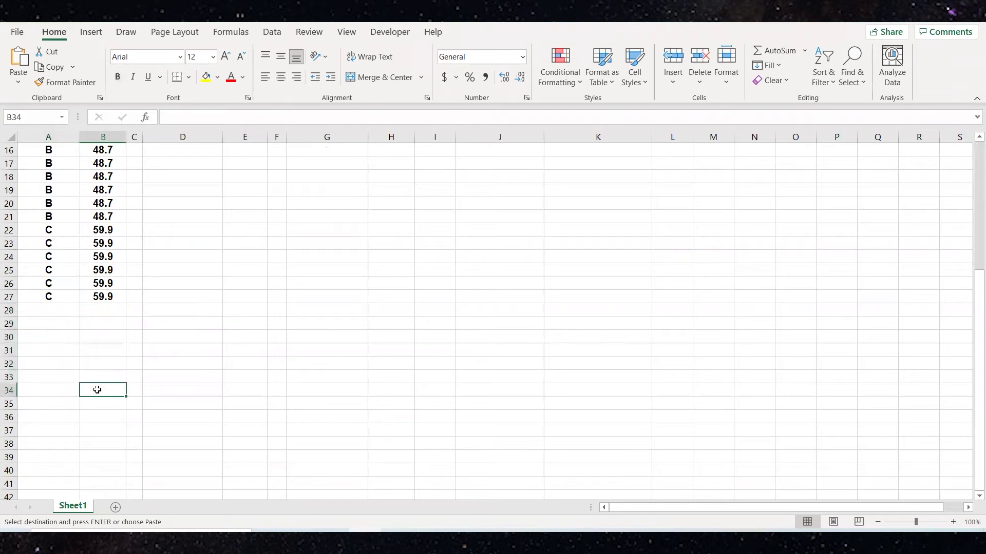
{"action": "left_click", "coordinate": [41, 309]}
{"action": "left_click_drag", "start_coordinate": [93, 321], "coordinate": [99, 368]}
{"action": "key", "text": "Return"}
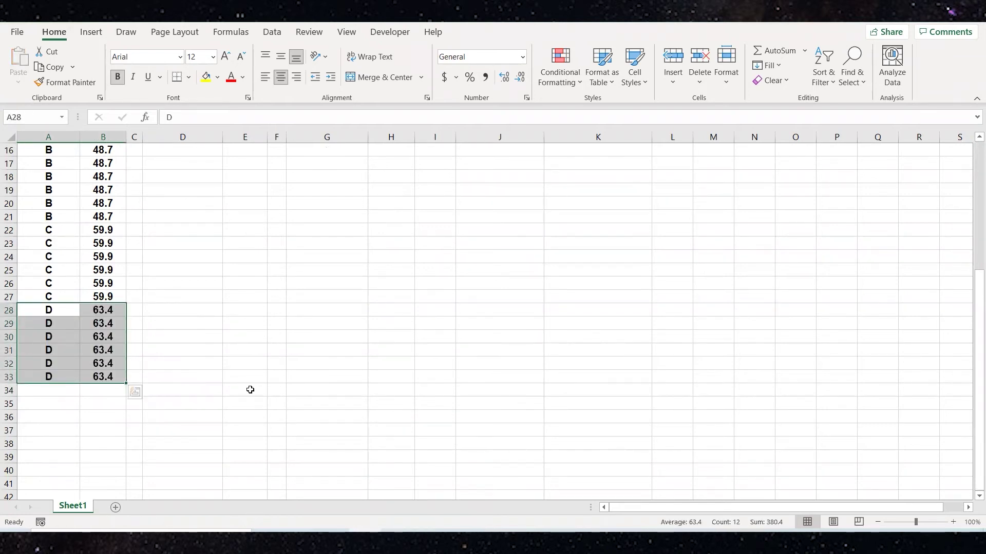
- Clear the leftover copy marquee and review the filled camera rows
{"action": "scroll", "coordinate": [250, 389], "scroll_direction": "up", "scroll_amount": 4}
{"action": "key", "text": "Escape"}
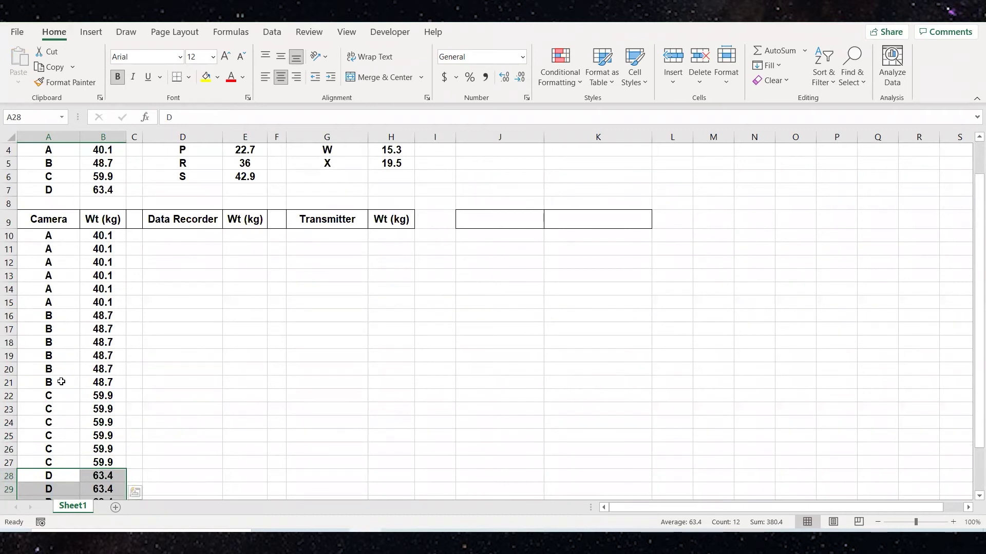
{"action": "scroll", "coordinate": [61, 382], "scroll_direction": "down", "scroll_amount": 2}
{"action": "scroll", "coordinate": [60, 384], "scroll_direction": "down", "scroll_amount": 2}
{"action": "key", "text": "Escape"}
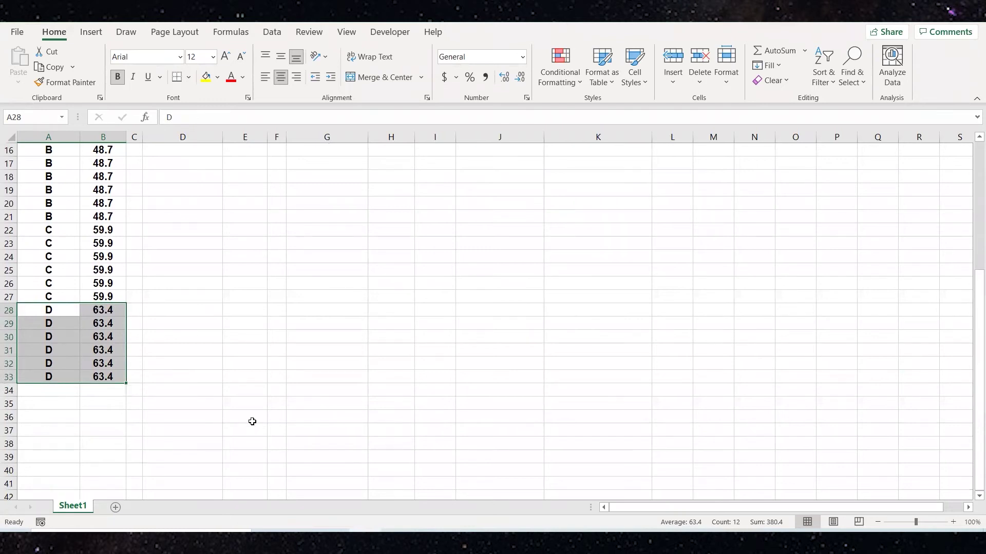
{"action": "scroll", "coordinate": [251, 420], "scroll_direction": "up", "scroll_amount": 4}
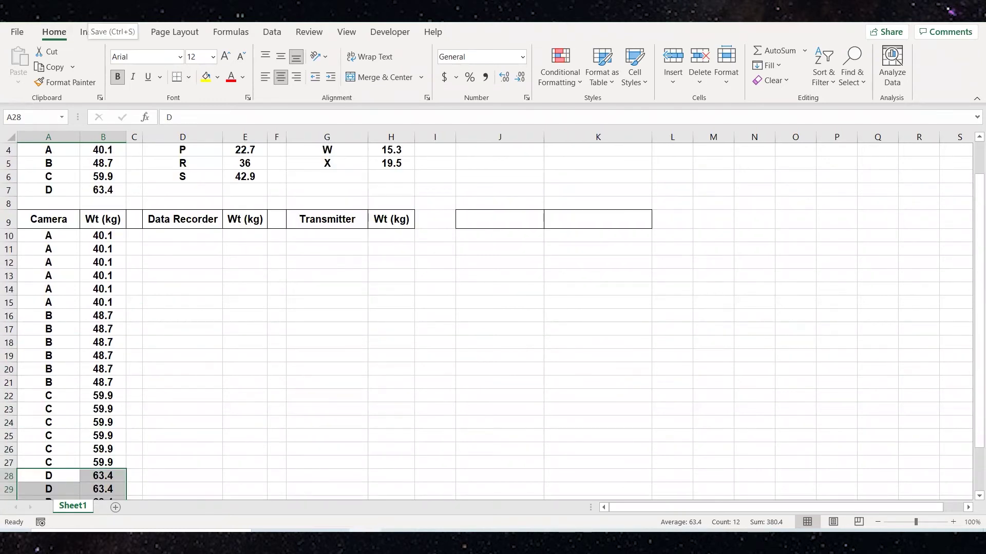
{"action": "scroll", "coordinate": [227, 449], "scroll_direction": "up", "scroll_amount": 1}
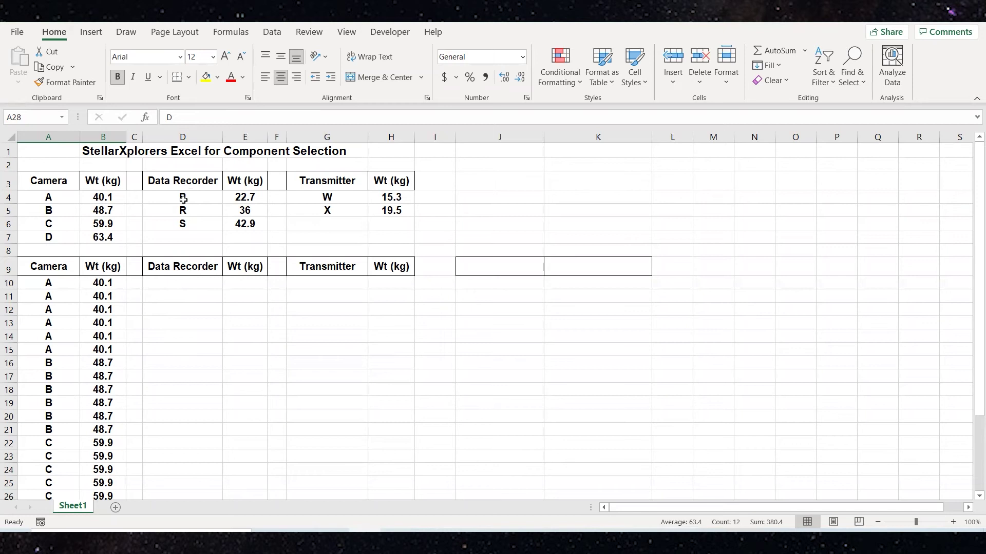
- Put recorder P with weight 22.7 into D10:E11
{"action": "left_click_drag", "start_coordinate": [183, 197], "coordinate": [233, 194]}
{"action": "key", "text": "ctrl+c"}
{"action": "left_click_drag", "start_coordinate": [192, 282], "coordinate": [241, 294]}
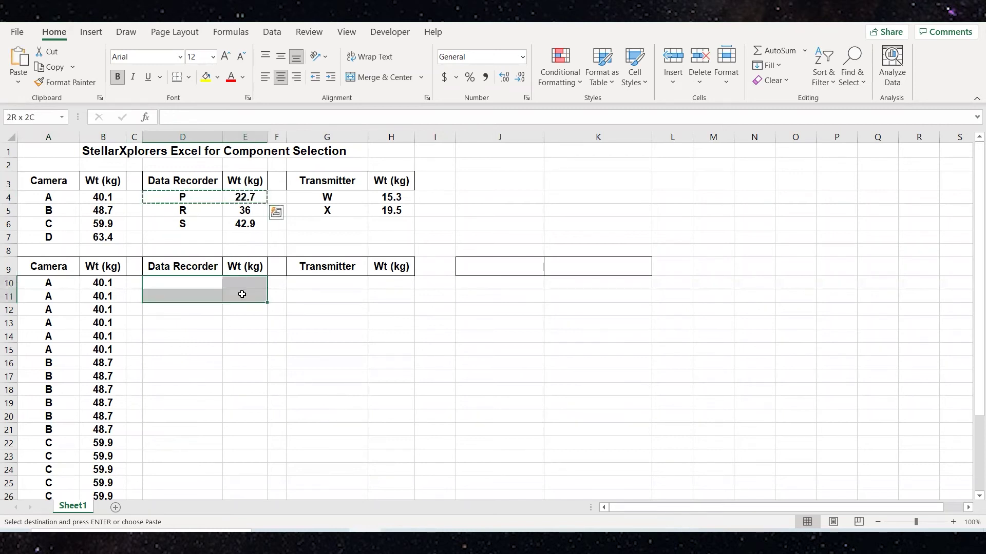
{"action": "key", "text": "ctrl+v"}
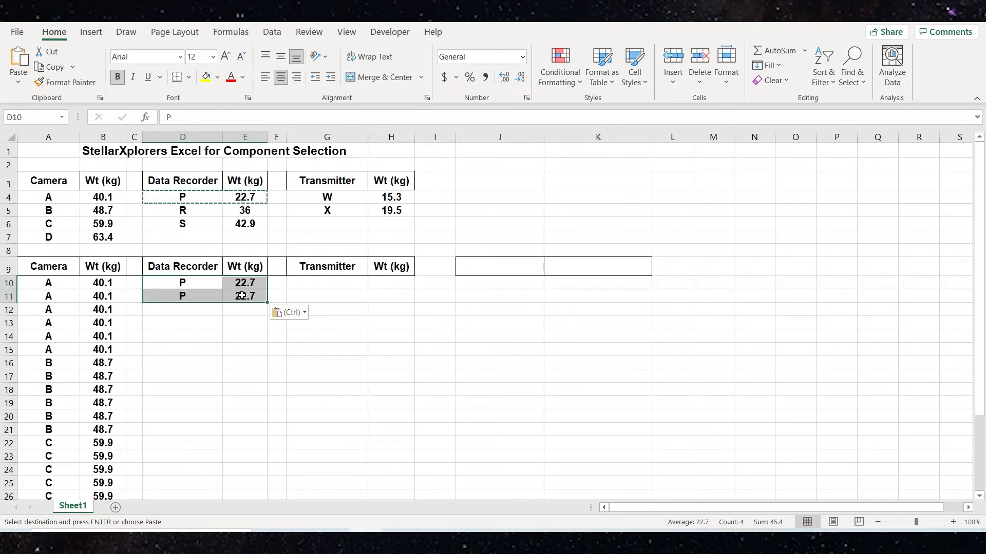
- Put recorder R with weight 36 into D12:E13
{"action": "left_click_drag", "start_coordinate": [189, 211], "coordinate": [245, 211]}
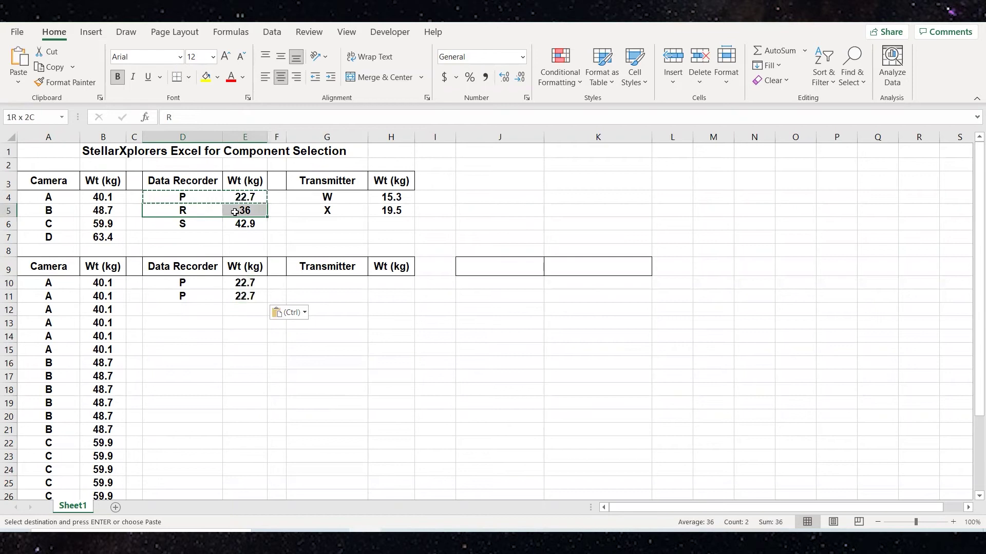
{"action": "key", "text": "ctrl+c"}
{"action": "left_click_drag", "start_coordinate": [176, 310], "coordinate": [227, 322]}
{"action": "key", "text": "ctrl+v"}
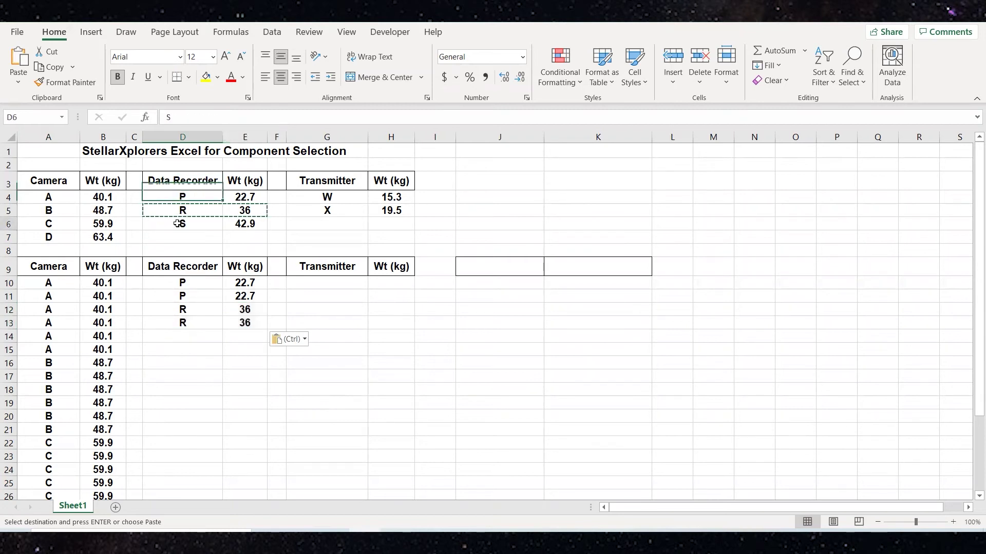
- Put recorder S with weight 42.9 into D14:E15
{"action": "left_click_drag", "start_coordinate": [180, 218], "coordinate": [239, 224]}
{"action": "key", "text": "ctrl+c"}
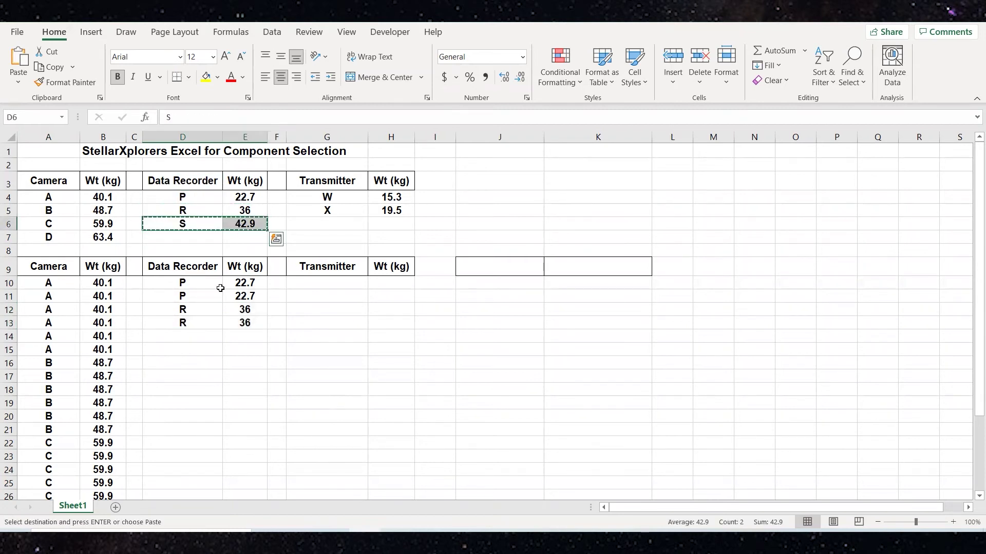
{"action": "left_click_drag", "start_coordinate": [177, 337], "coordinate": [234, 352]}
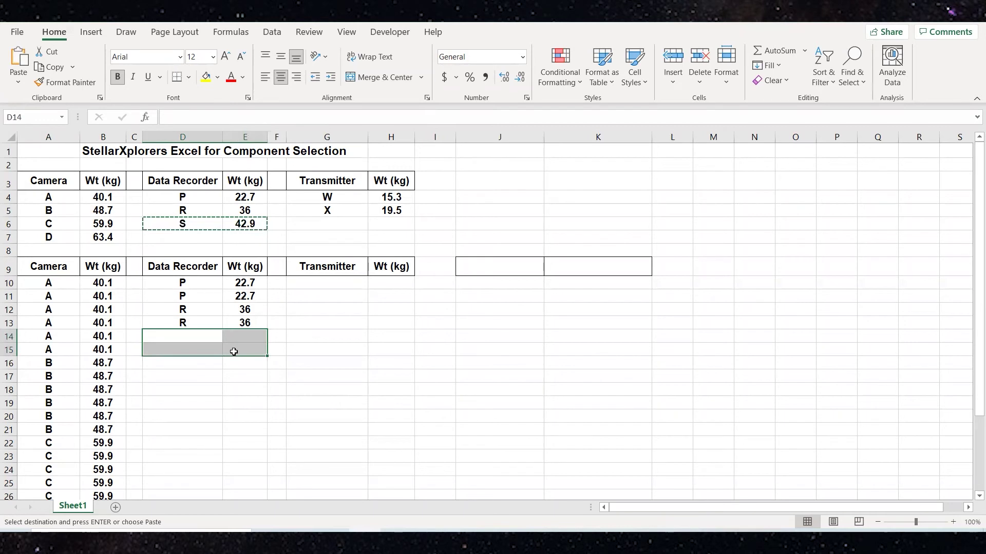
{"action": "key", "text": "ctrl+v"}
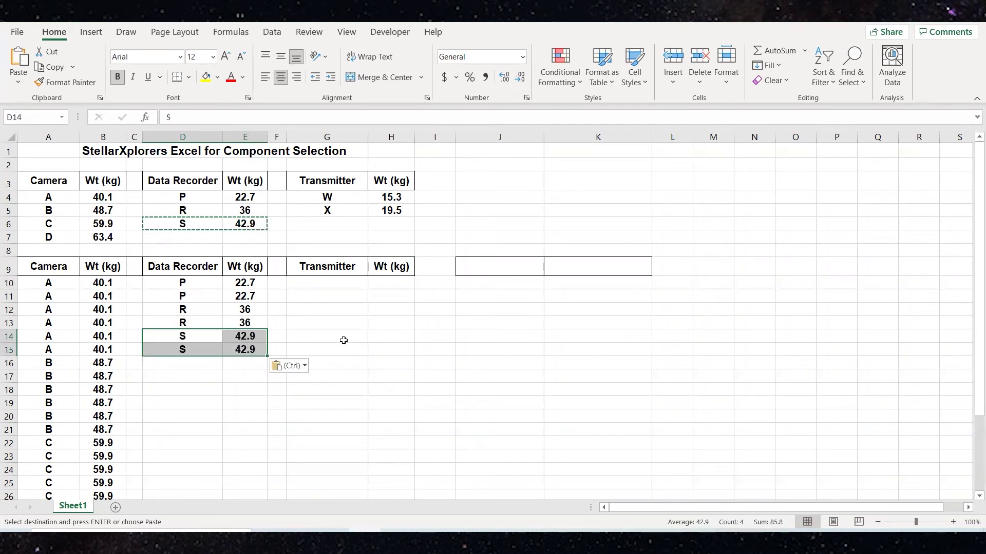
{"action": "left_click_drag", "start_coordinate": [343, 345], "coordinate": [345, 361]}
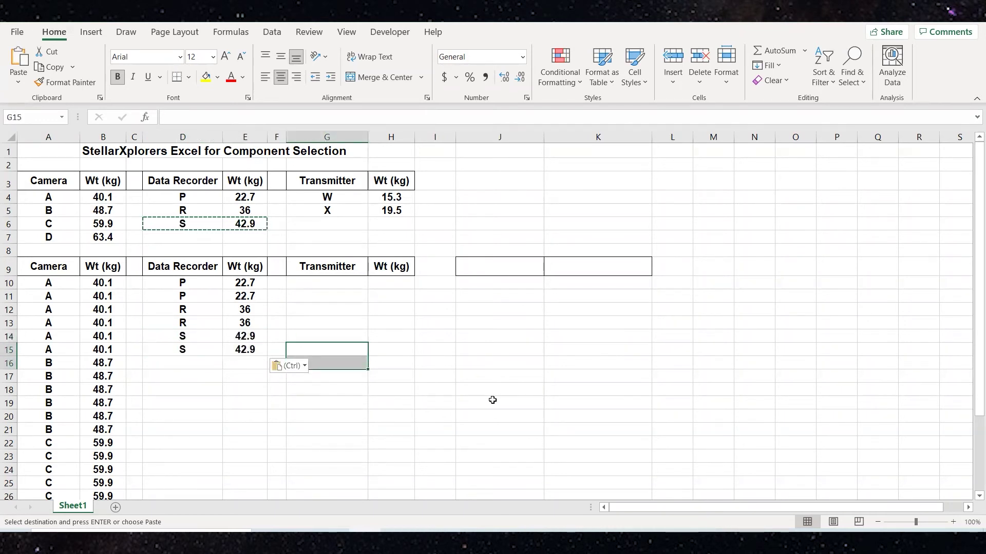
{"action": "scroll", "coordinate": [492, 400], "scroll_direction": "down", "scroll_amount": 1}
{"action": "scroll", "coordinate": [490, 400], "scroll_direction": "down", "scroll_amount": 1}
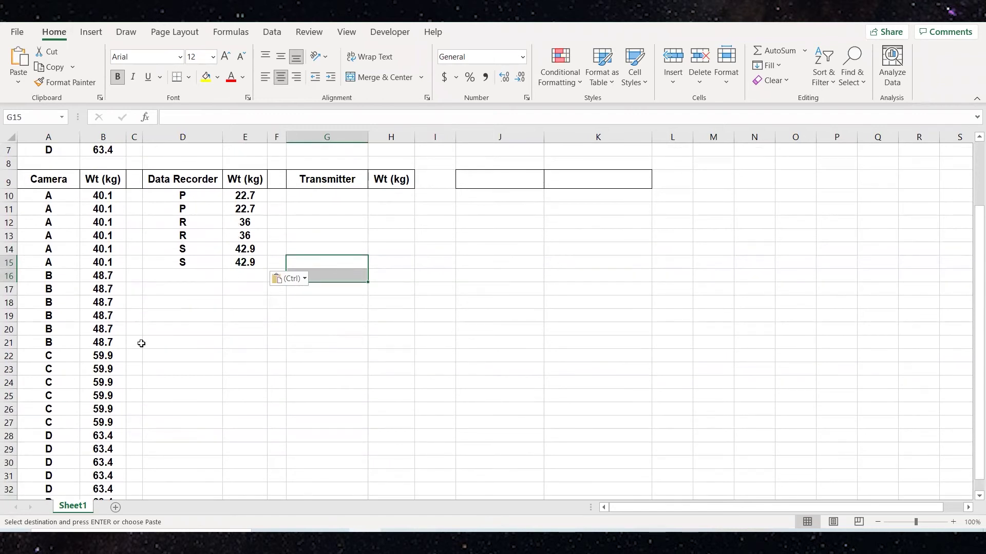
- Copy the D10:E15 recorder block into D16:E21 for camera B
{"action": "left_click_drag", "start_coordinate": [176, 195], "coordinate": [246, 262]}
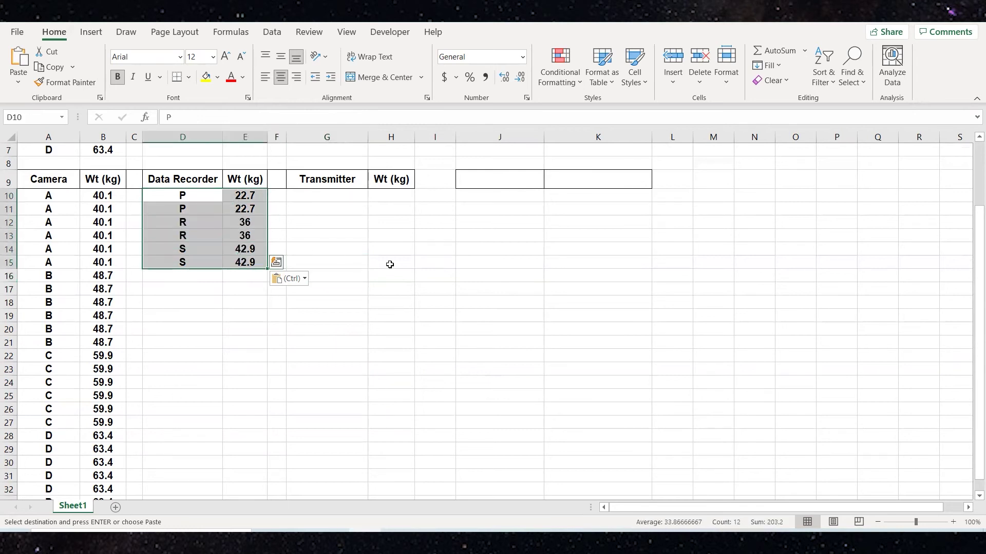
{"action": "key", "text": "ctrl+c"}
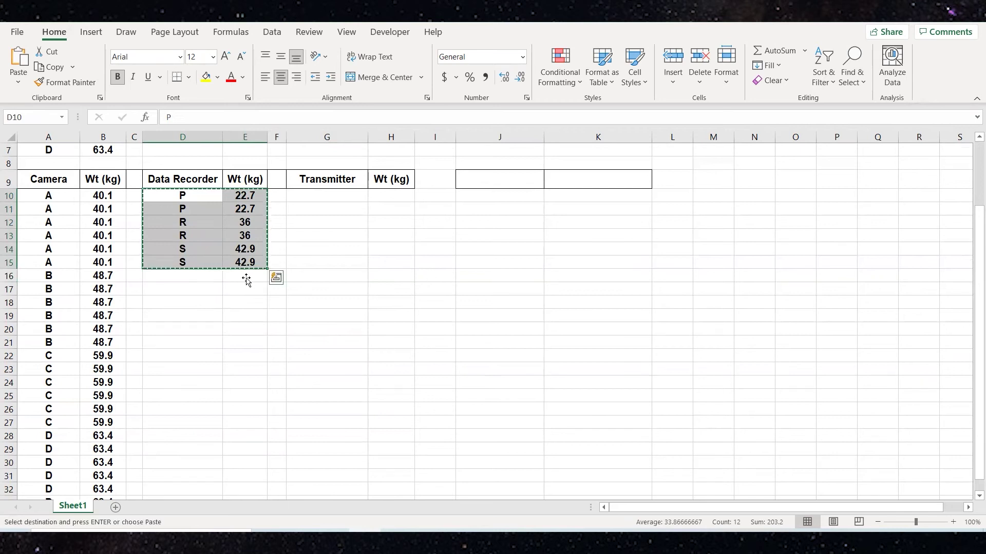
{"action": "left_click", "coordinate": [162, 277]}
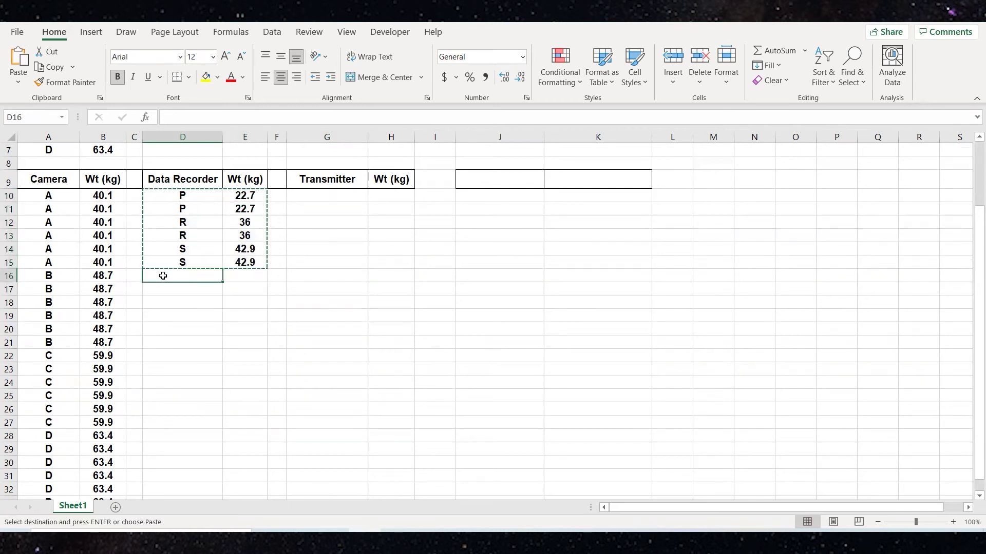
{"action": "right_click", "coordinate": [163, 276]}
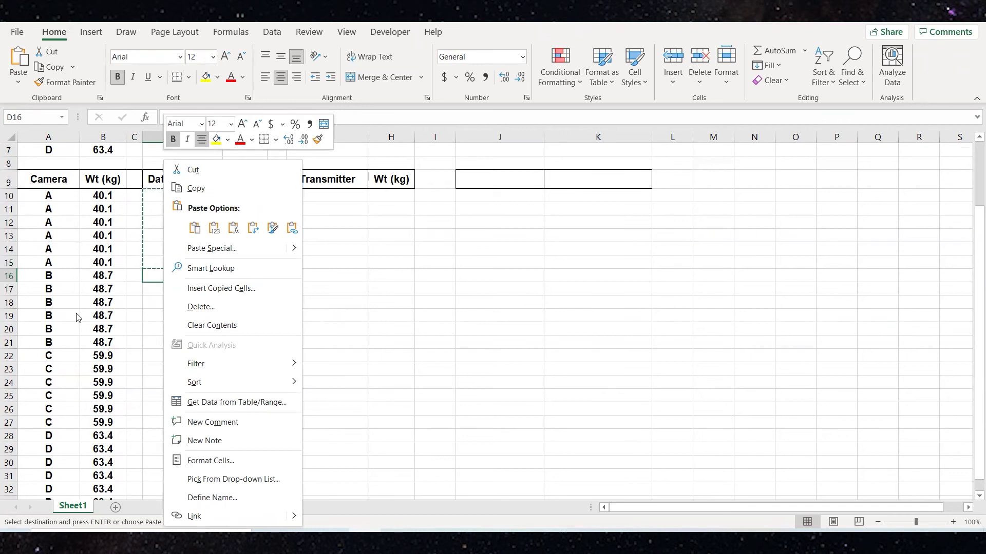
{"action": "left_click", "coordinate": [147, 278]}
{"action": "key", "text": "ctrl+v"}
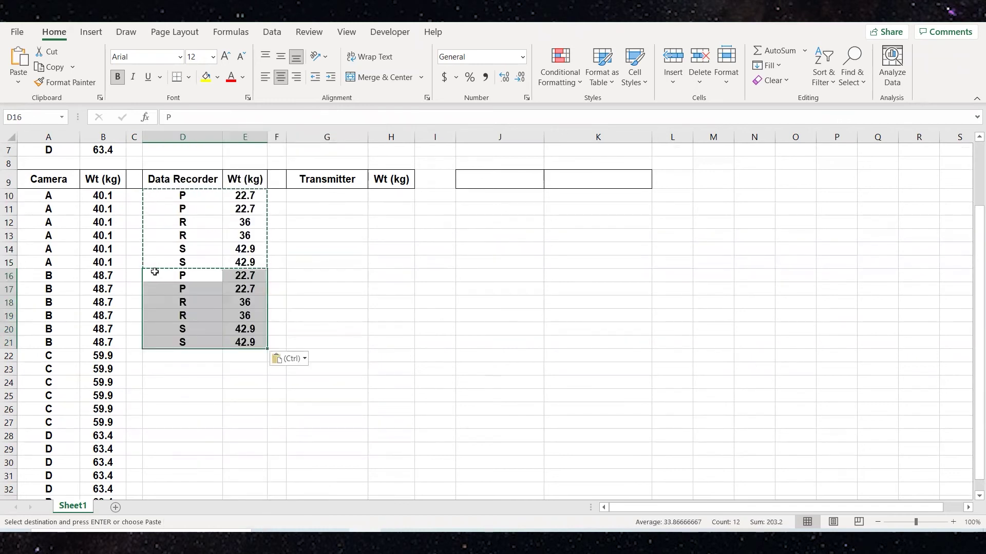
- Paste the recorder block into D22:E27 and D28:E33 for cameras C and D
{"action": "left_click", "coordinate": [179, 356]}
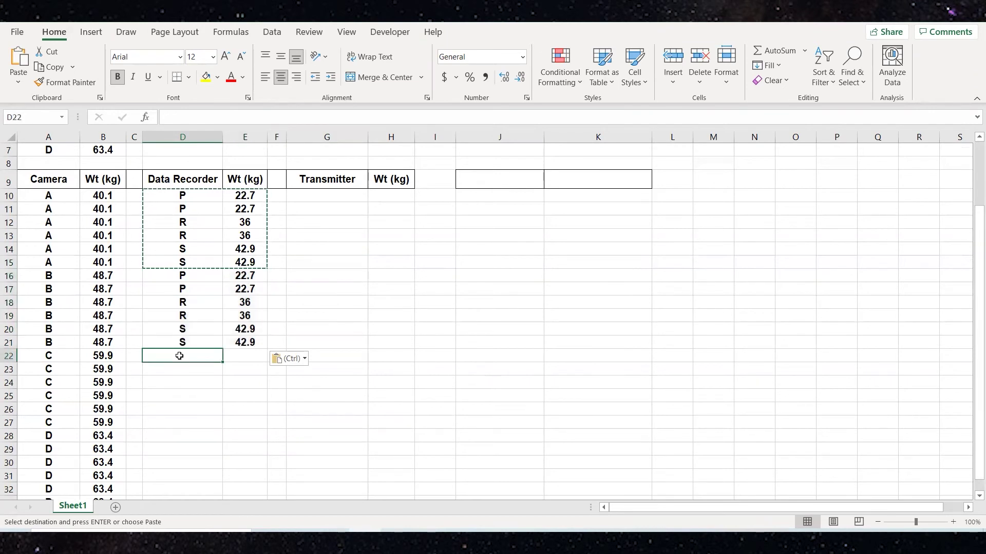
{"action": "key", "text": "ctrl+v"}
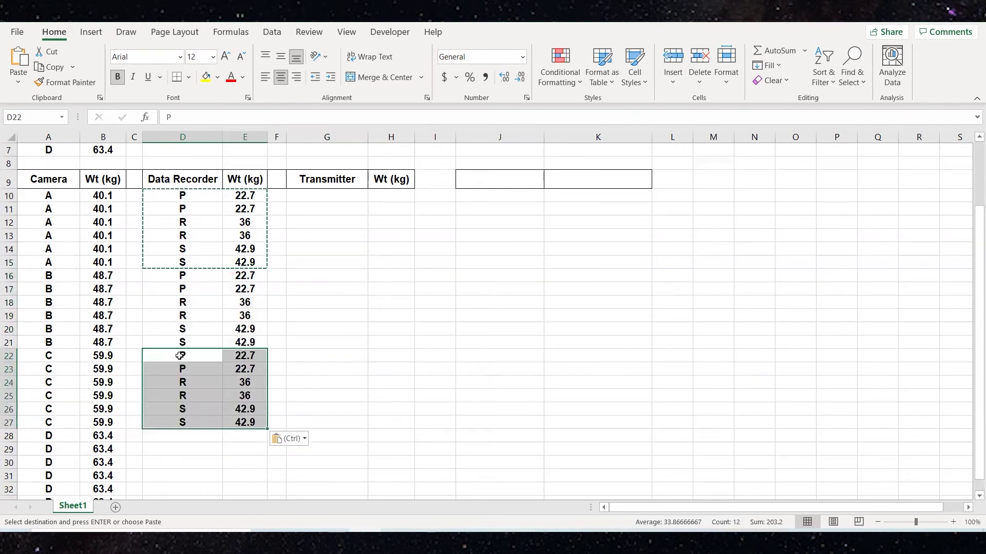
{"action": "left_click", "coordinate": [184, 436]}
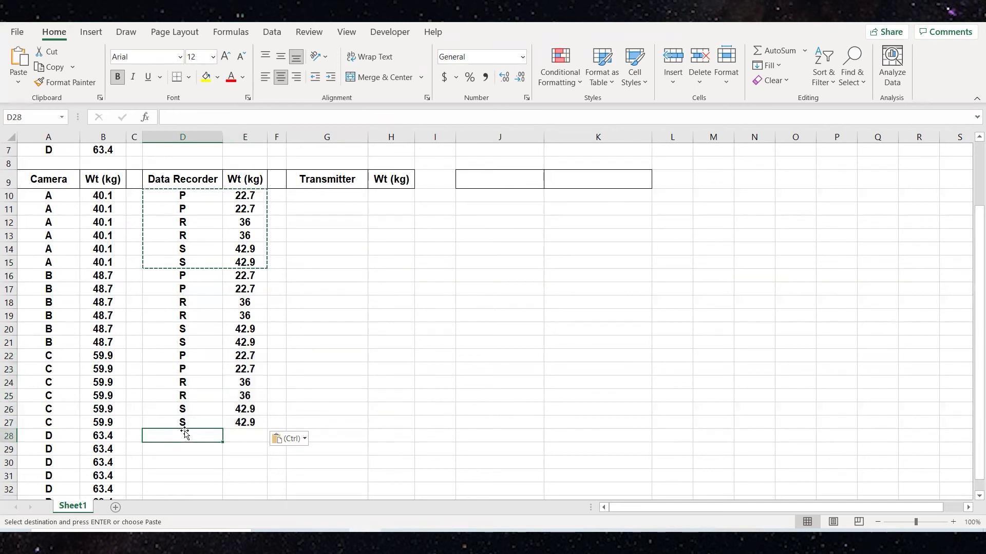
{"action": "key", "text": "ctrl+v"}
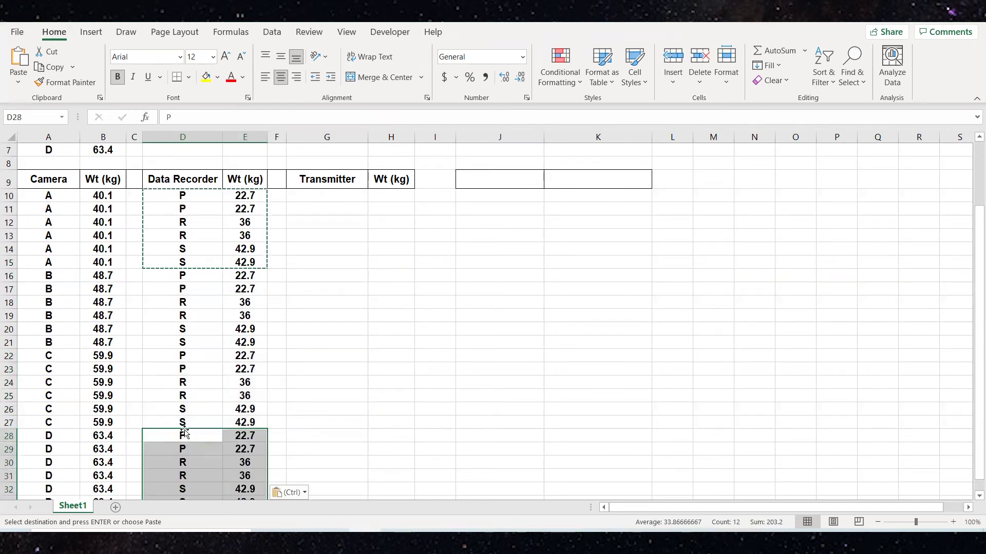
{"action": "scroll", "coordinate": [344, 344], "scroll_direction": "down", "scroll_amount": 2}
{"action": "scroll", "coordinate": [341, 350], "scroll_direction": "up", "scroll_amount": 1}
{"action": "left_click", "coordinate": [337, 349]}
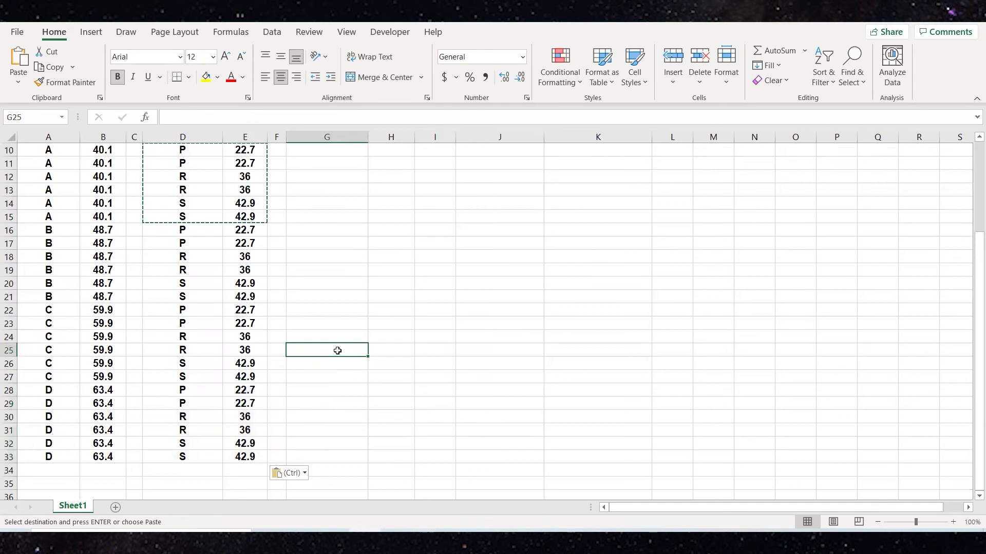
{"action": "scroll", "coordinate": [333, 355], "scroll_direction": "up", "scroll_amount": 2}
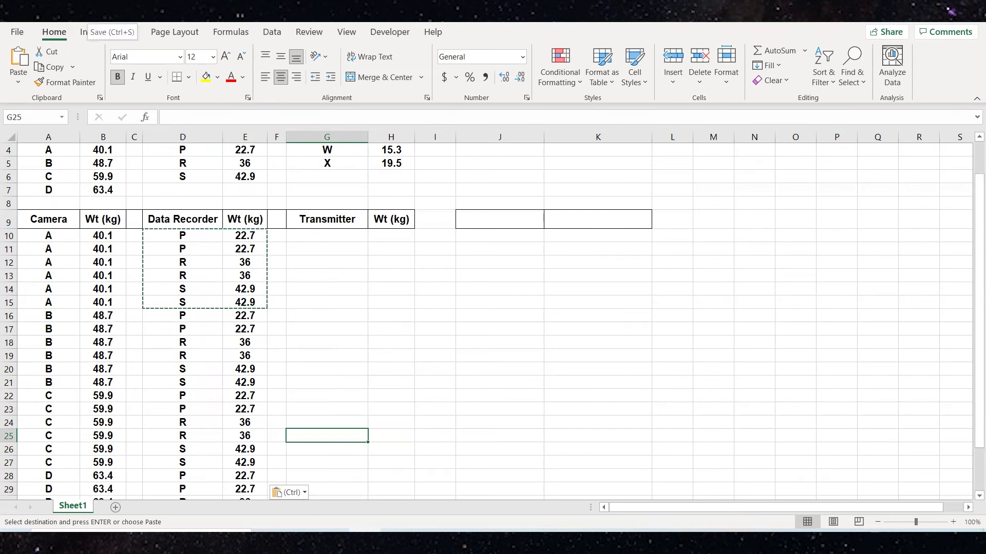
- Clear the recorder block's copy marquee and scroll back to row 1
{"action": "key", "text": "Escape"}
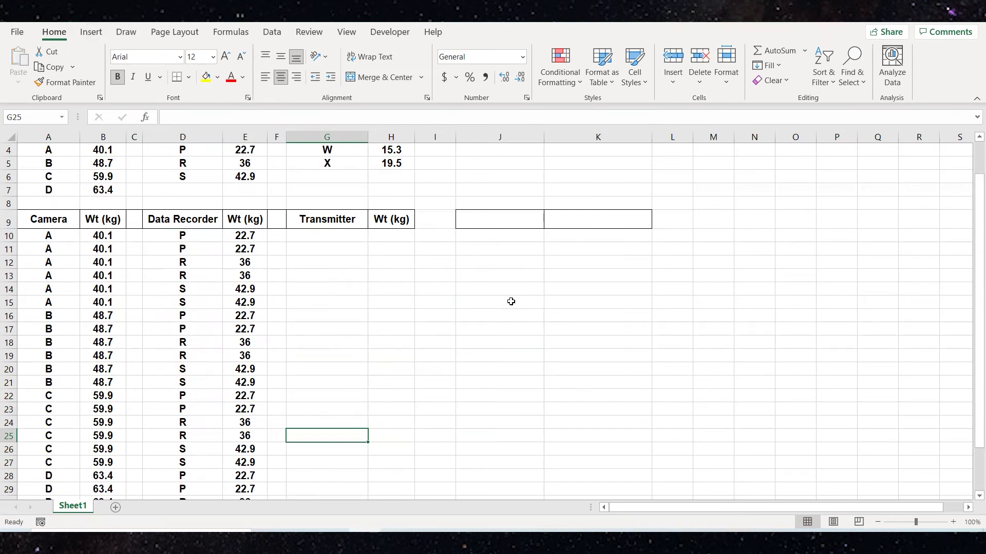
{"action": "scroll", "coordinate": [479, 384], "scroll_direction": "up", "scroll_amount": 1}
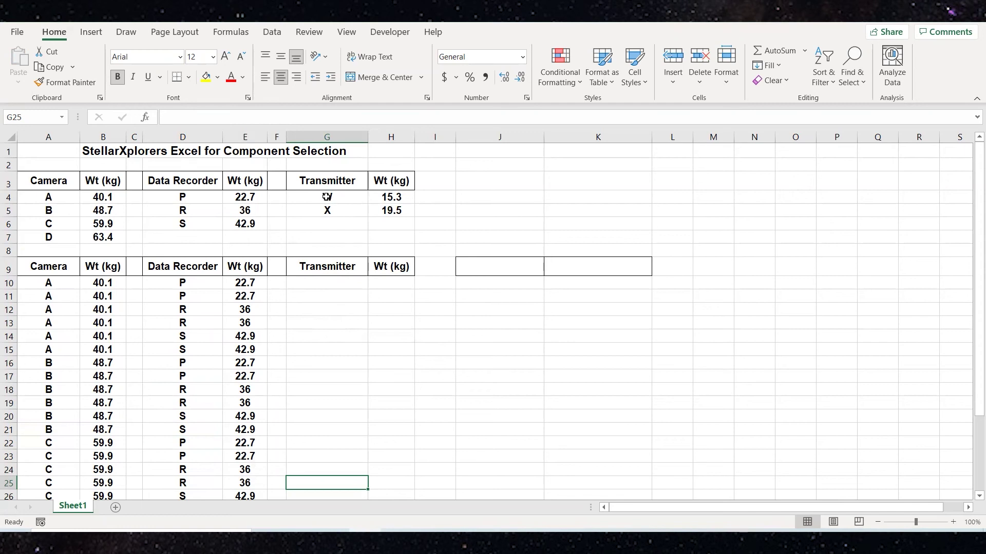
- Paste transmitters W (15.3) and X (19.5) into G10:H11, G12:H13 and G14:H15
{"action": "left_click_drag", "start_coordinate": [327, 197], "coordinate": [388, 208]}
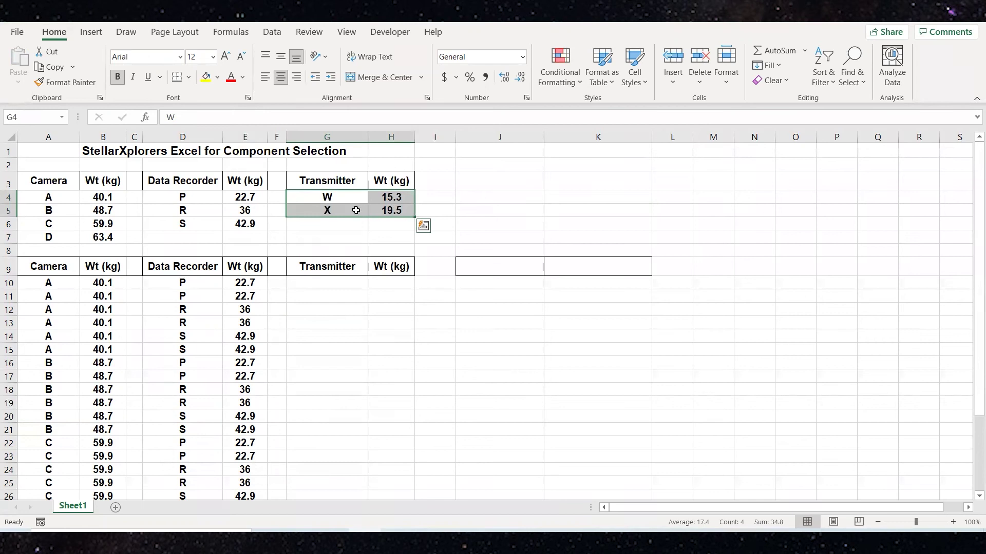
{"action": "key", "text": "ctrl+c"}
{"action": "left_click", "coordinate": [323, 280]}
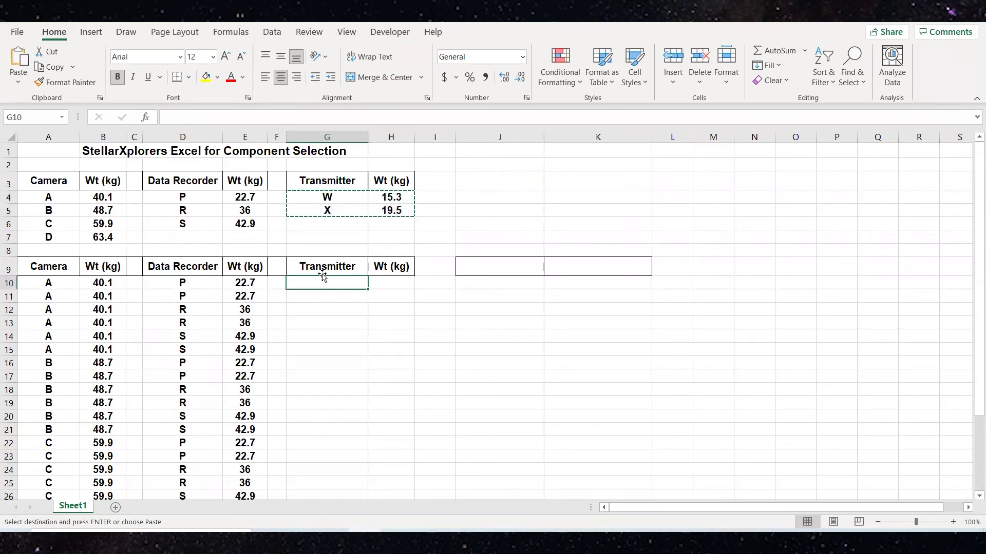
{"action": "key", "text": "ctrl+v"}
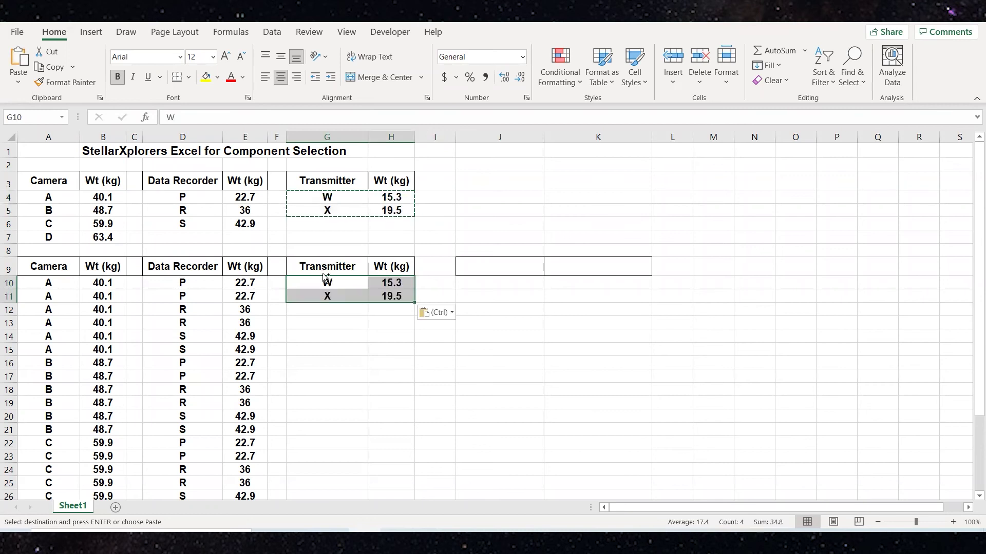
{"action": "left_click", "coordinate": [328, 310]}
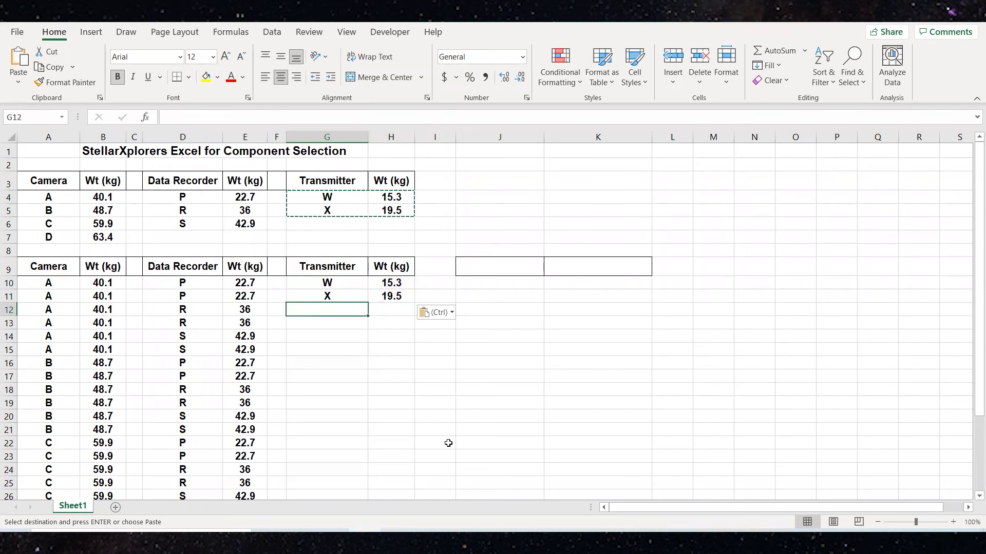
{"action": "key", "text": "ctrl+v"}
{"action": "left_click", "coordinate": [331, 338]}
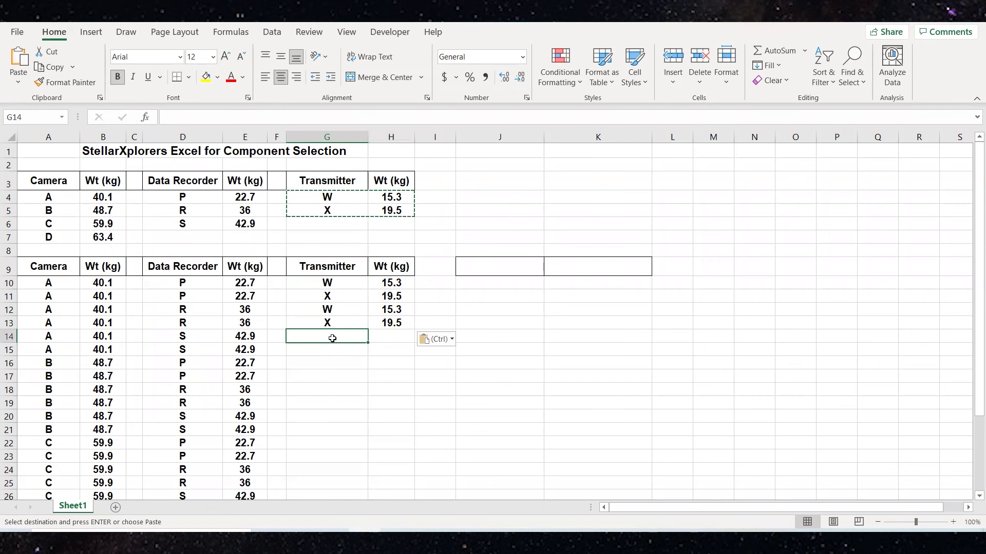
{"action": "key", "text": "ctrl+v"}
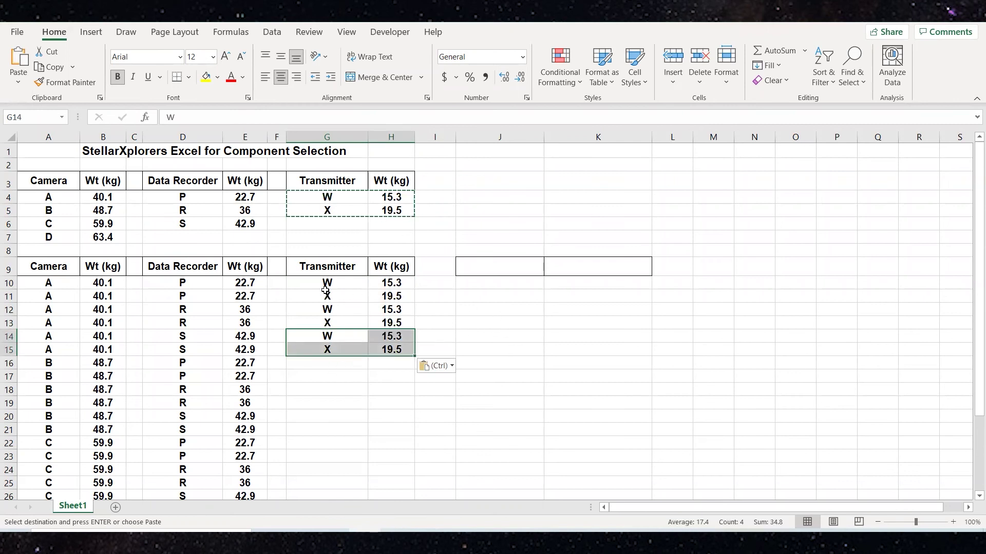
- Copy the G10:H15 transmitter block to G16, G22 and G28, then clear the copy marquee
{"action": "left_click_drag", "start_coordinate": [322, 283], "coordinate": [380, 352]}
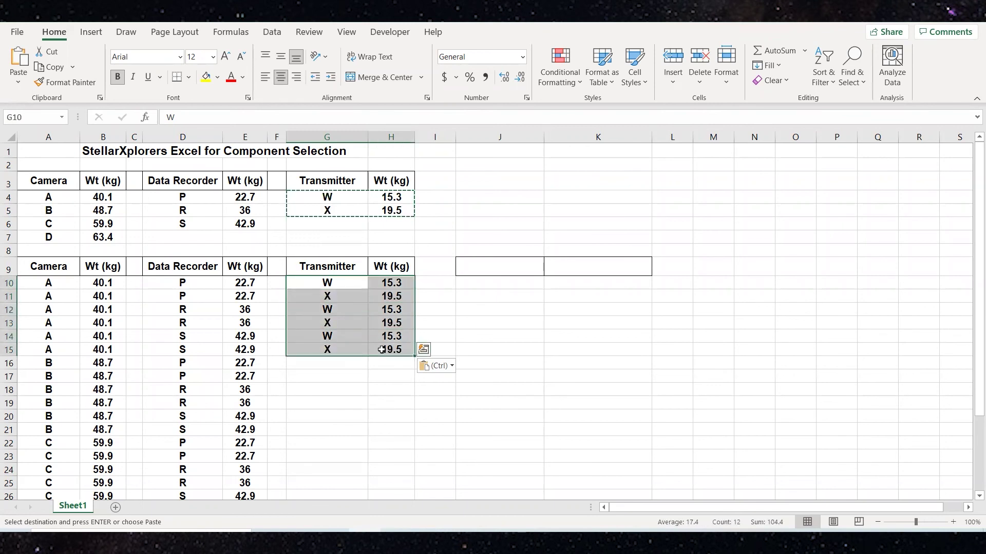
{"action": "key", "text": "ctrl+c"}
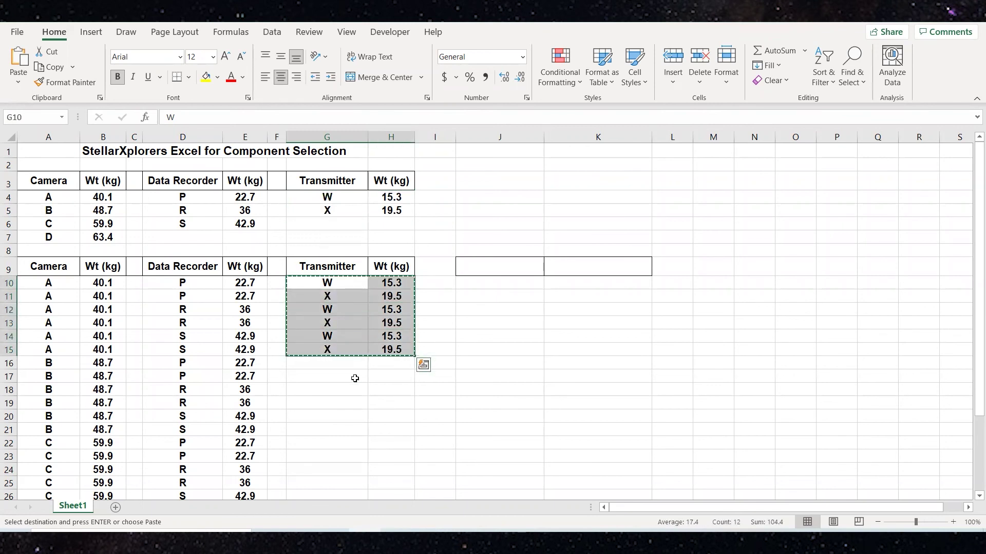
{"action": "left_click", "coordinate": [330, 366]}
{"action": "key", "text": "ctrl+v"}
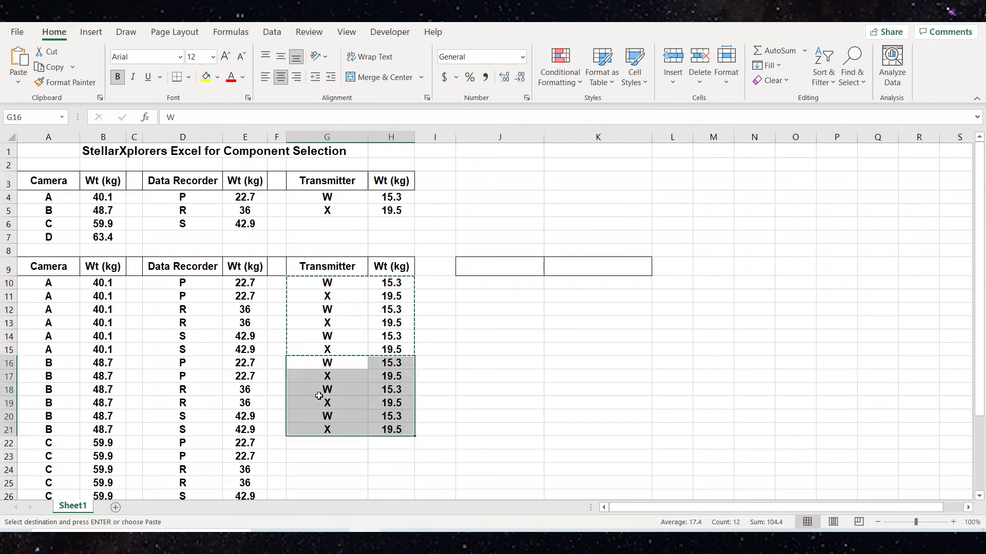
{"action": "scroll", "coordinate": [329, 367], "scroll_direction": "down", "scroll_amount": 2}
{"action": "left_click", "coordinate": [318, 358]}
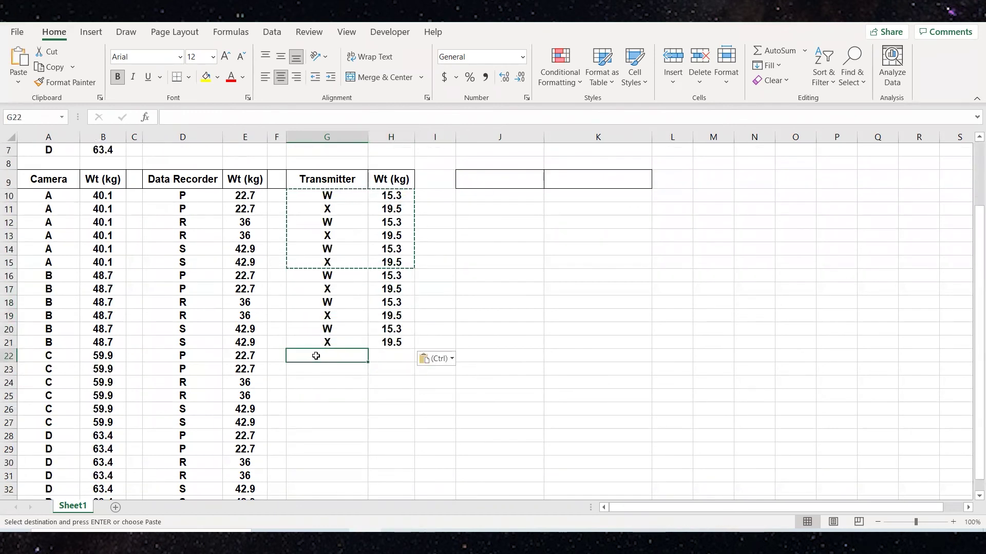
{"action": "key", "text": "ctrl+v"}
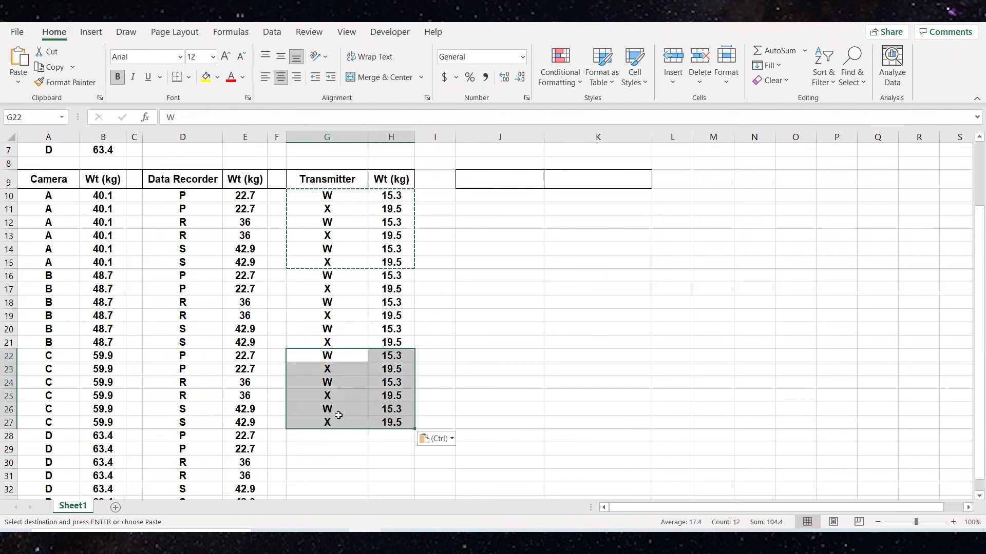
{"action": "left_click", "coordinate": [328, 439]}
{"action": "key", "text": "ctrl+v"}
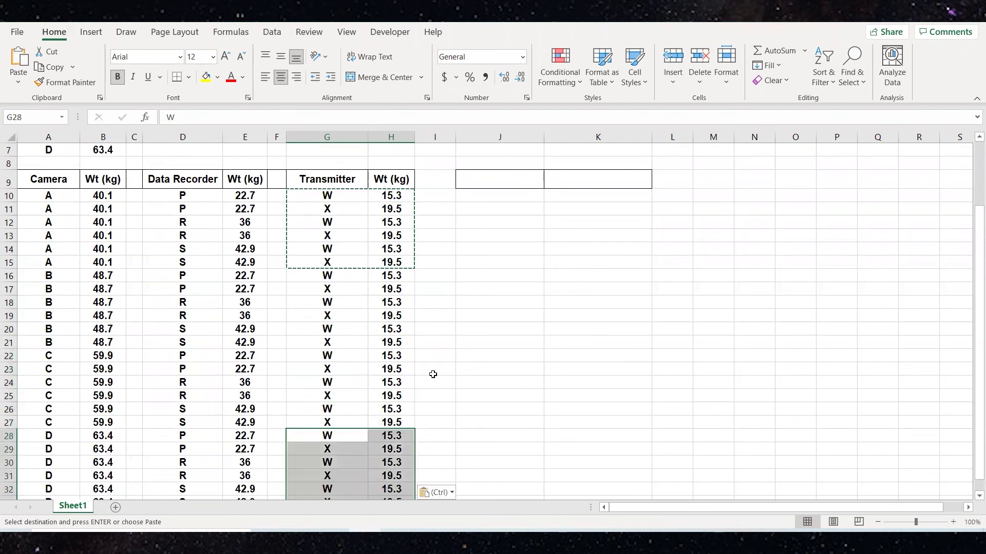
{"action": "key", "text": "Escape"}
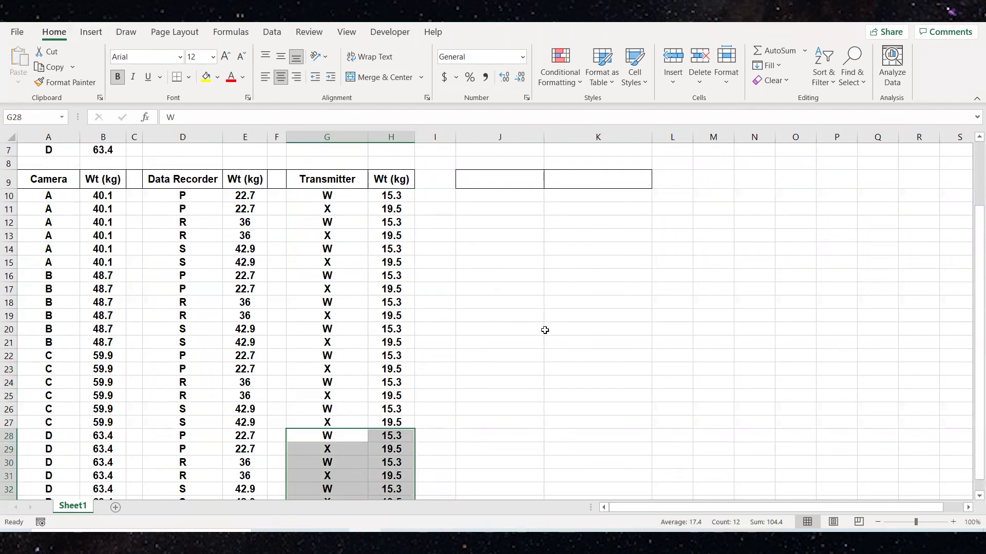
{"action": "scroll", "coordinate": [539, 339], "scroll_direction": "down", "scroll_amount": 2}
{"action": "scroll", "coordinate": [503, 417], "scroll_direction": "up", "scroll_amount": 2}
{"action": "scroll", "coordinate": [482, 405], "scroll_direction": "down", "scroll_amount": 1}
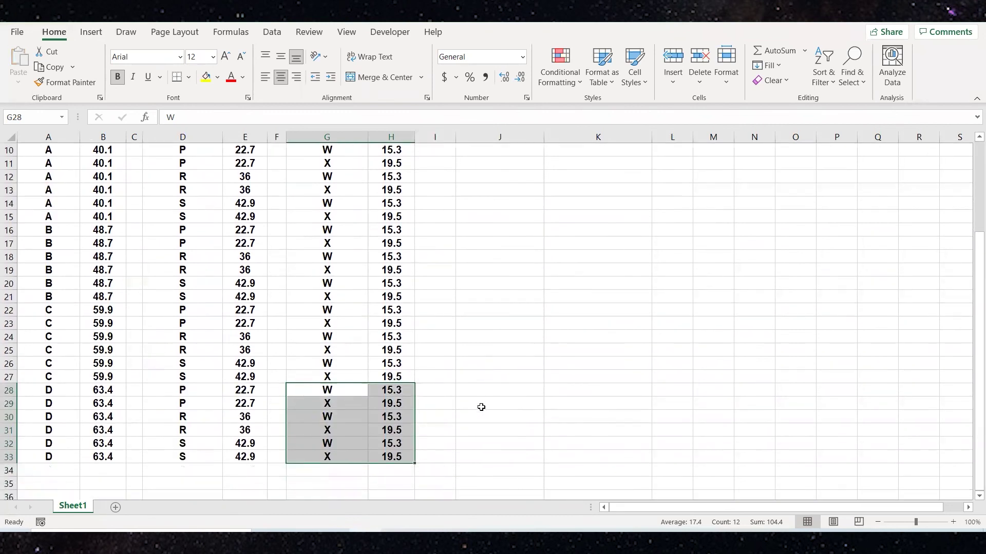
{"action": "left_click", "coordinate": [482, 404]}
{"action": "scroll", "coordinate": [455, 303], "scroll_direction": "up", "scroll_amount": 3}
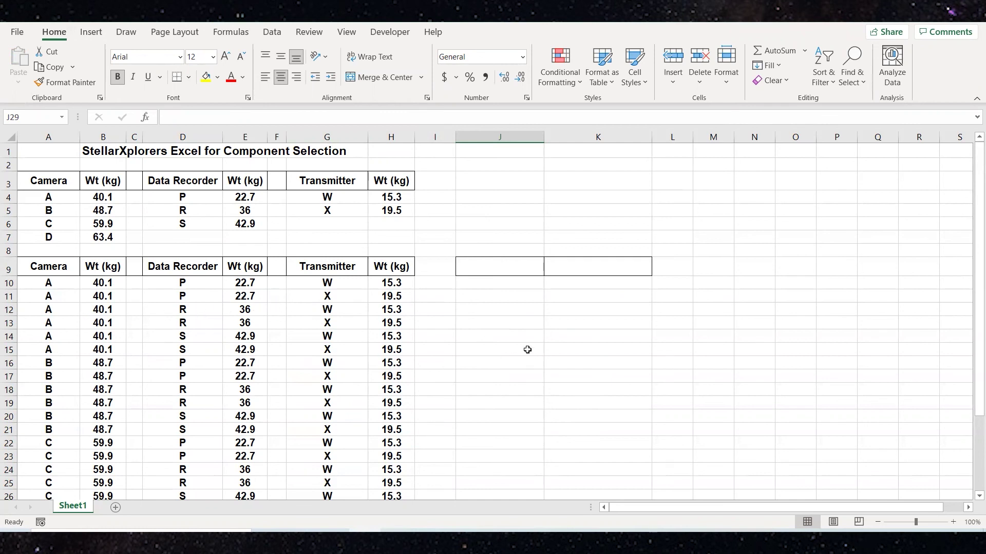
{"action": "scroll", "coordinate": [518, 435], "scroll_direction": "down", "scroll_amount": 2}
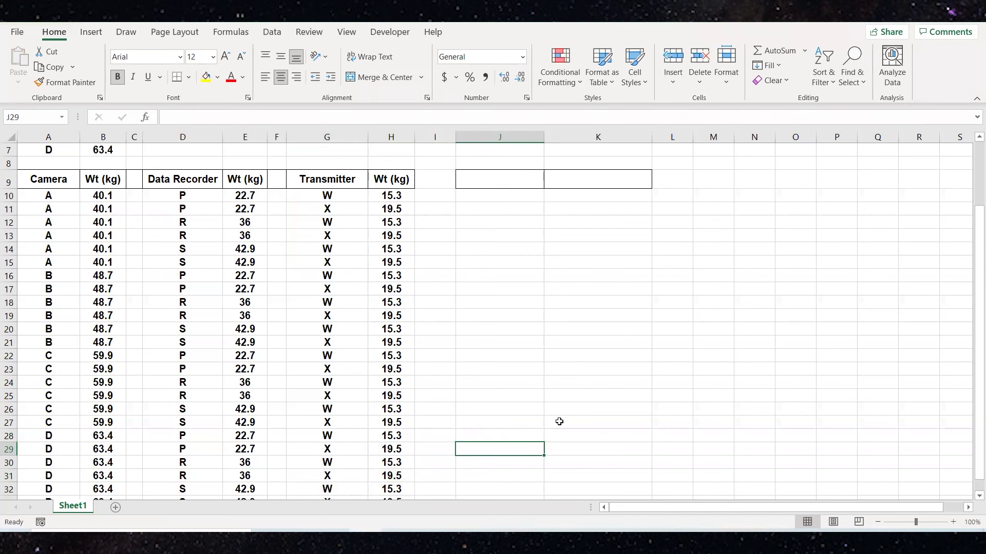
{"action": "scroll", "coordinate": [559, 421], "scroll_direction": "down", "scroll_amount": 2}
{"action": "scroll", "coordinate": [545, 432], "scroll_direction": "up", "scroll_amount": 3}
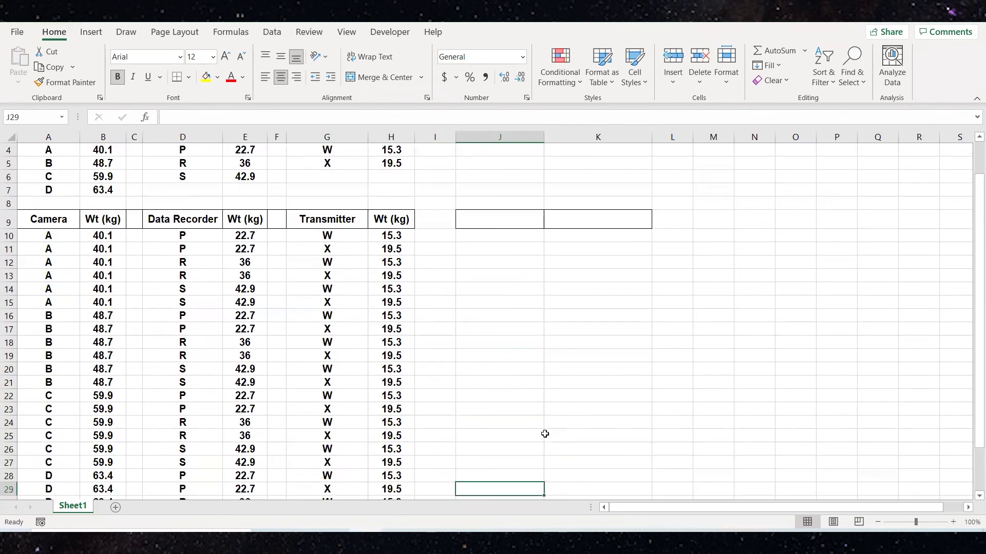
{"action": "scroll", "coordinate": [545, 434], "scroll_direction": "up", "scroll_amount": 1}
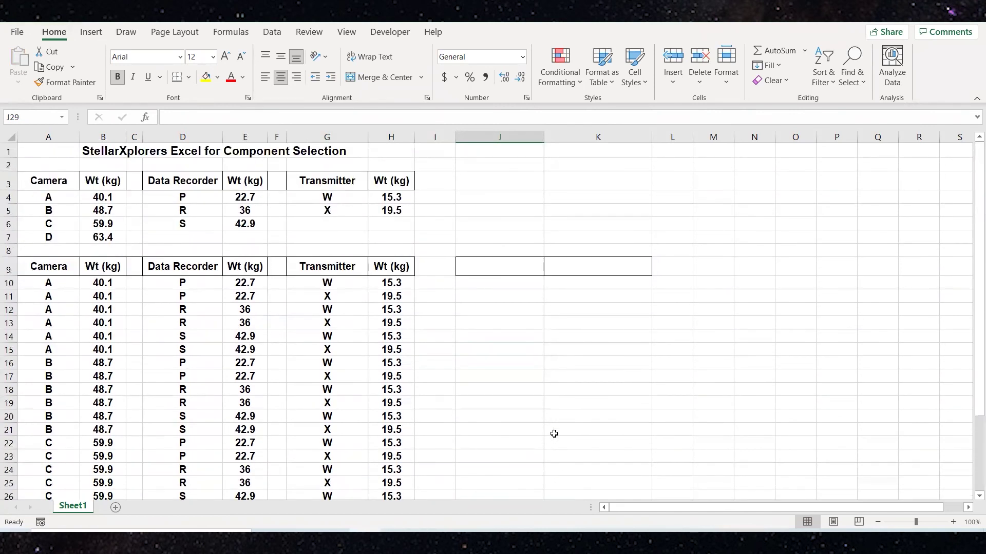